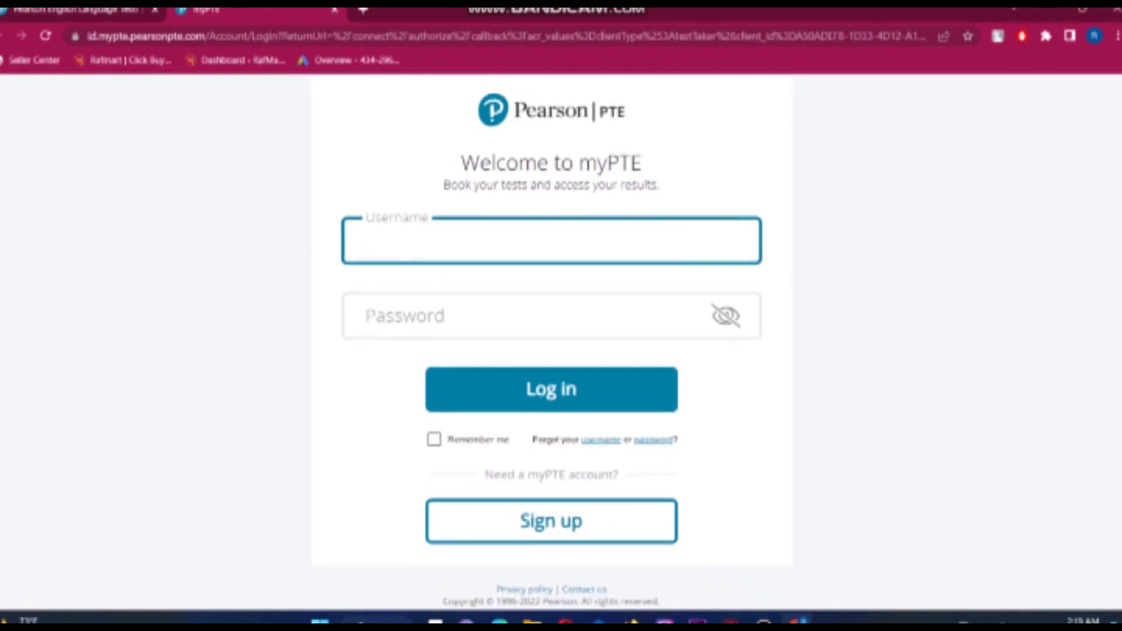
Step: Switch from the myPTE login form to the Sign up registration page
click(513, 505)
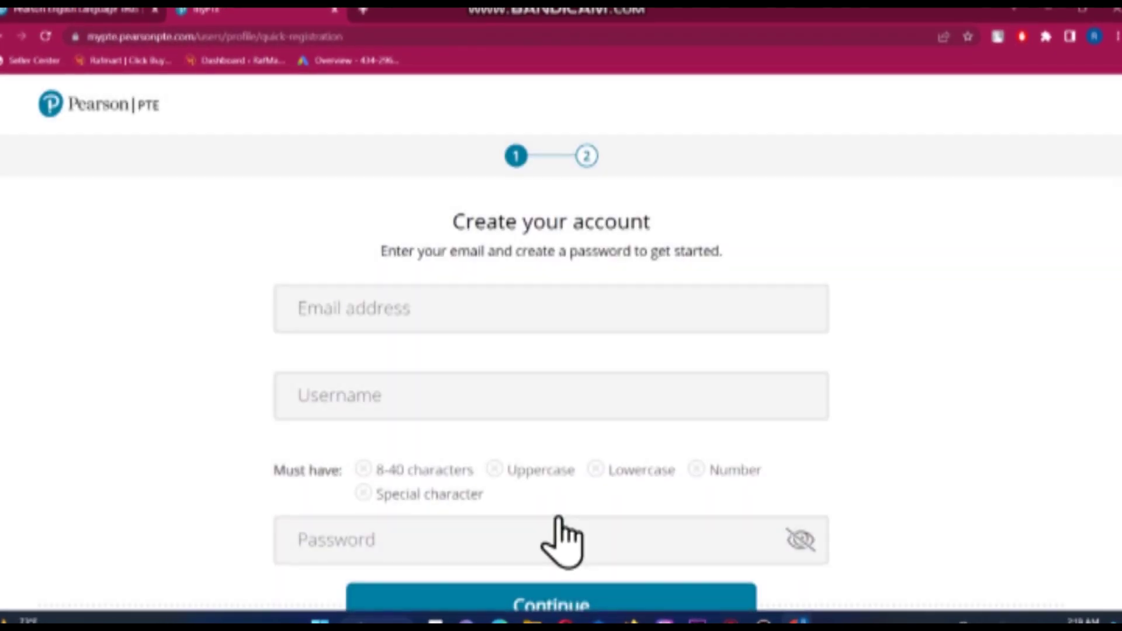
Step: Fill in the saved email address and a custom username for the new account
click(389, 308)
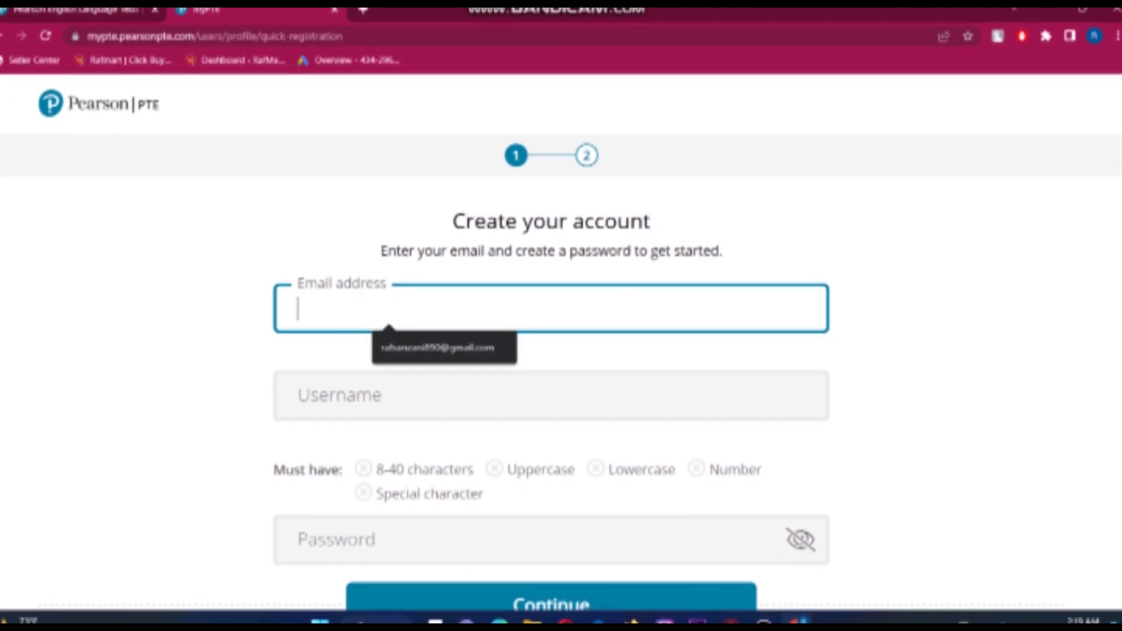
key(Down)
key(Return)
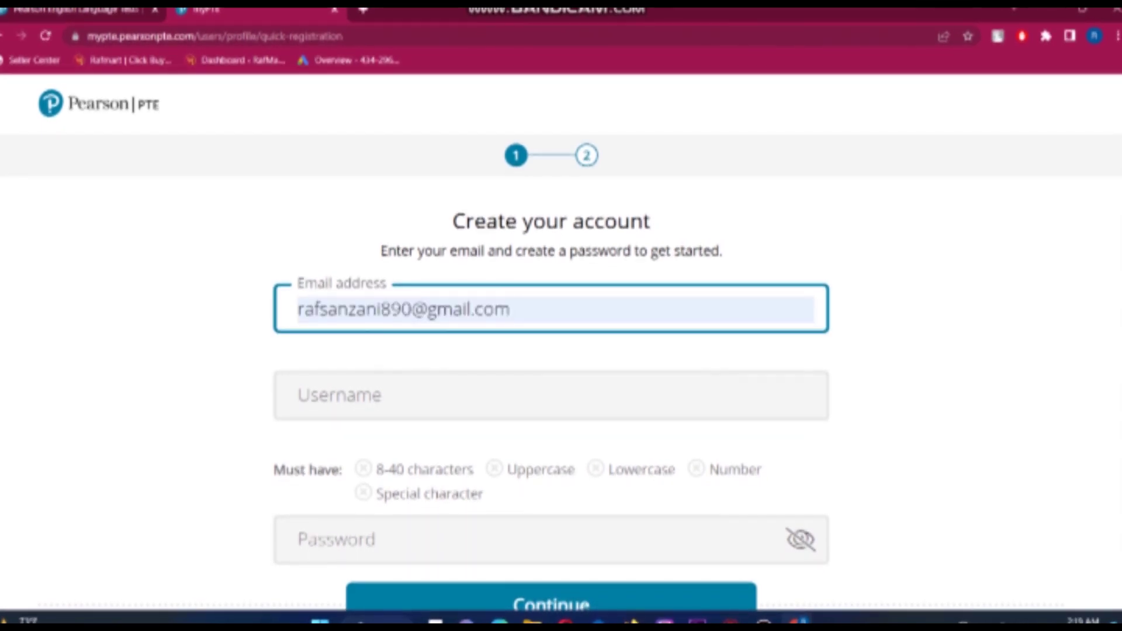
key(Tab)
key(ctrl+v)
key(BackSpace)
key(BackSpace)
key(BackSpace)
key(BackSpace)
key(BackSpace)
key(BackSpace)
key(BackSpace)
key(BackSpace)
key(BackSpace)
key(BackSpace)
key(BackSpace)
key(BackSpace)
key(BackSpace)
key(BackSpace)
key(BackSpace)
key(BackSpace)
key(BackSpace)
key(BackSpace)
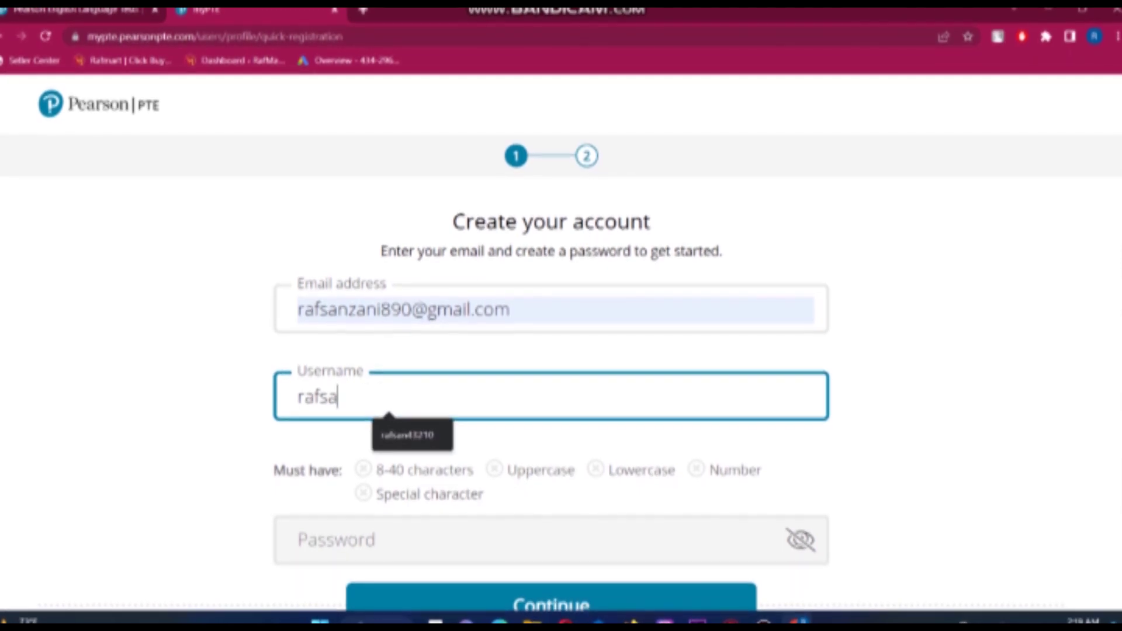
text(n)
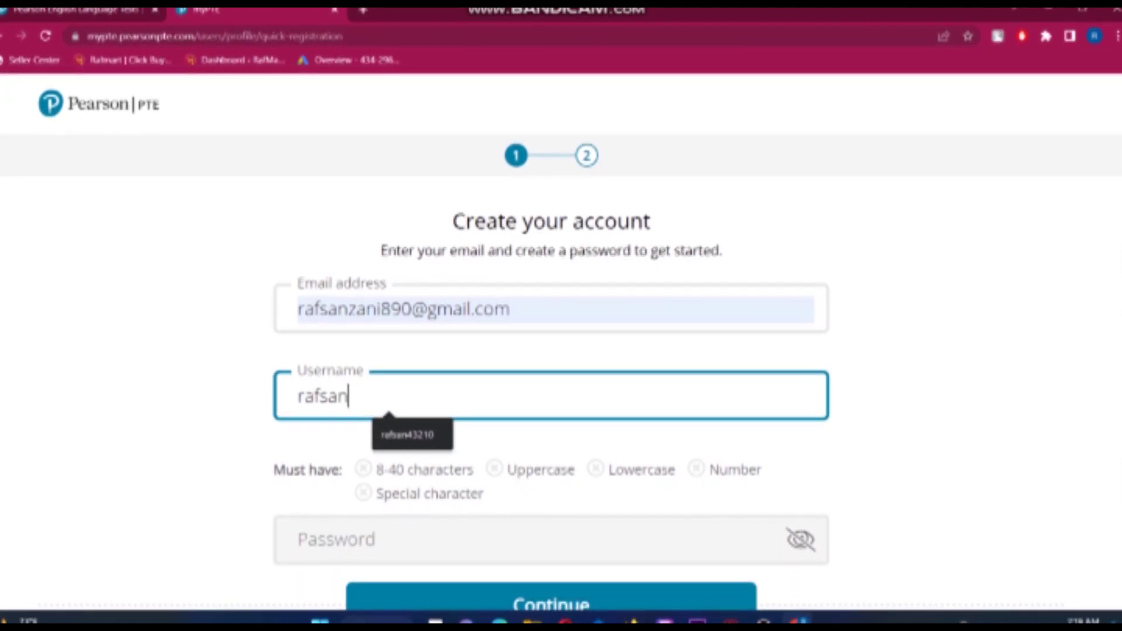
text(43210)
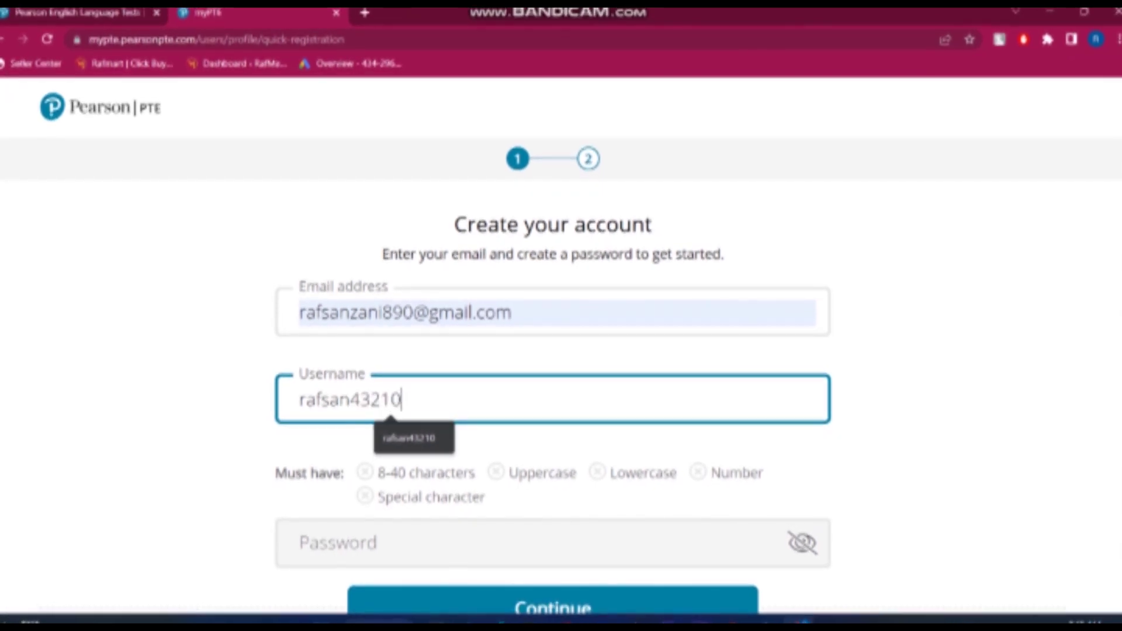
Step: Enter the account password and submit the credentials
scroll(552, 351, down, 1)
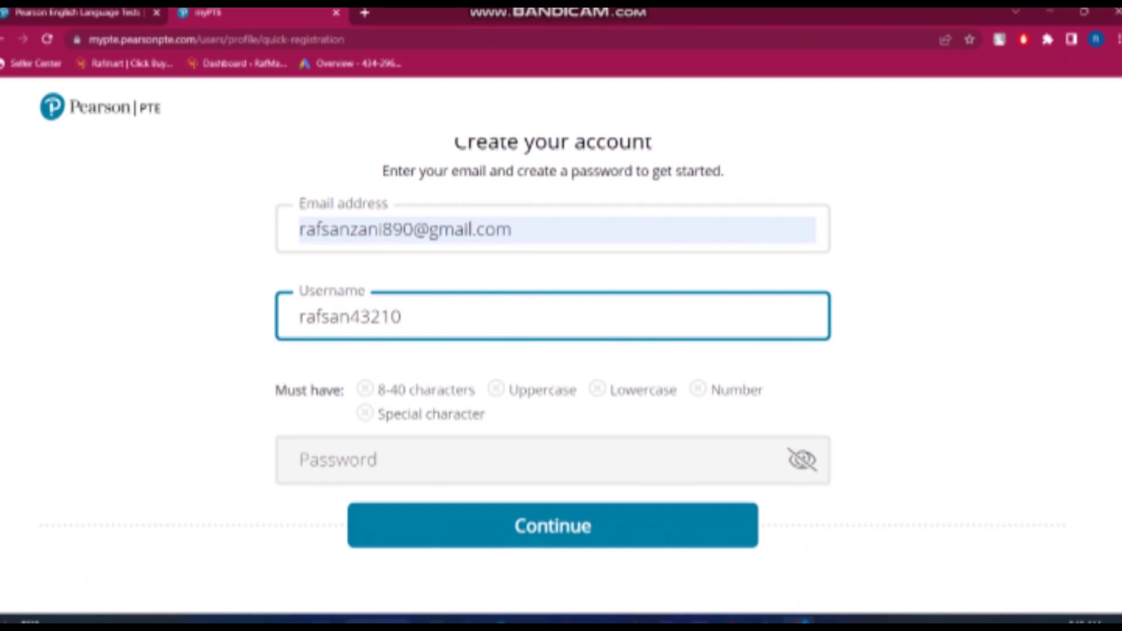
click(467, 459)
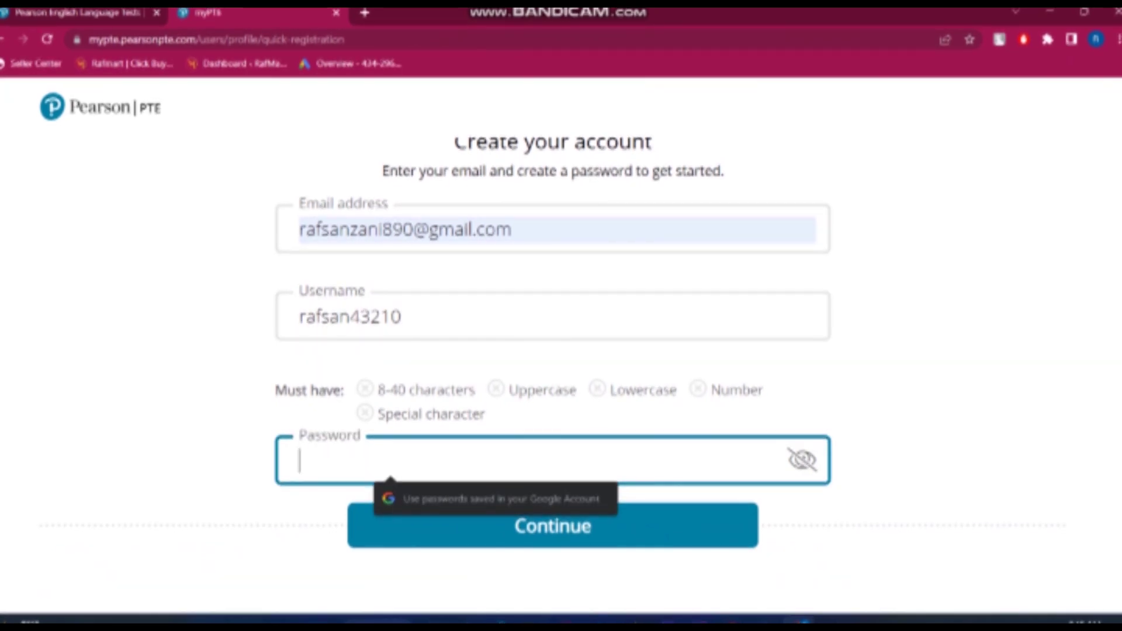
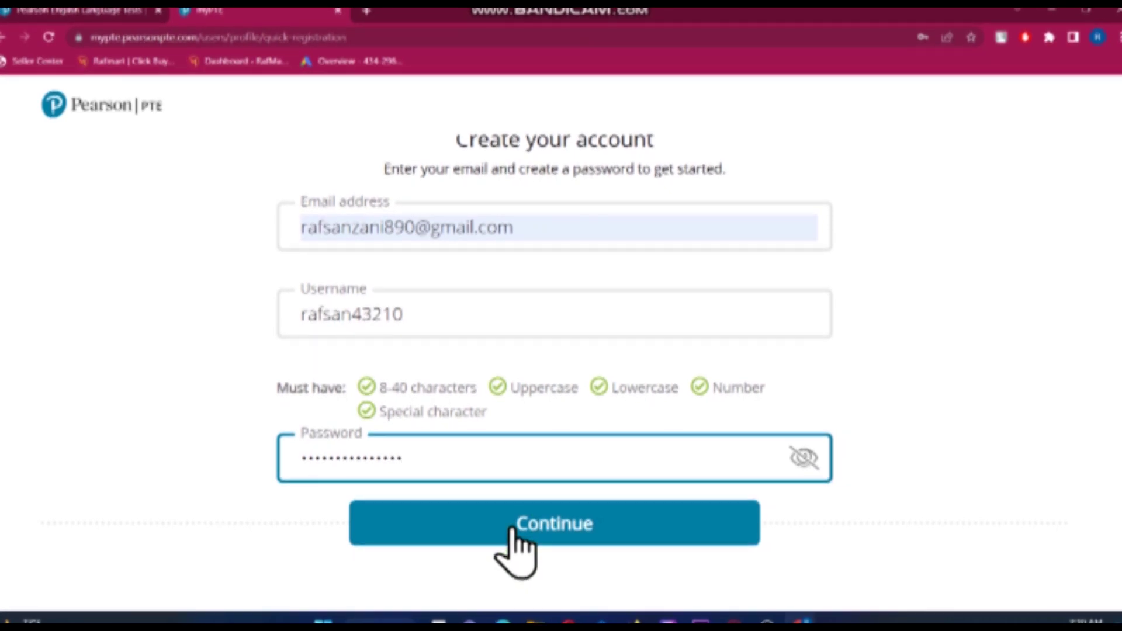
click(522, 530)
Step: Enter the applicant's first names and last/family name on the personal details form
click(599, 574)
scroll(599, 574, down, 7)
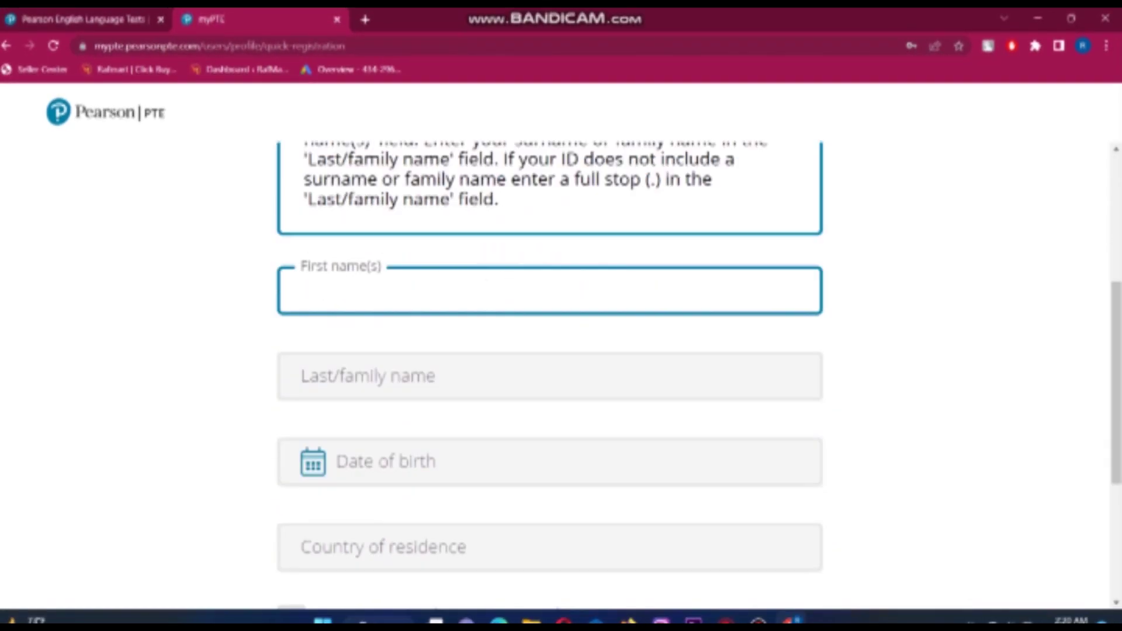
scroll(549, 327, up, 5)
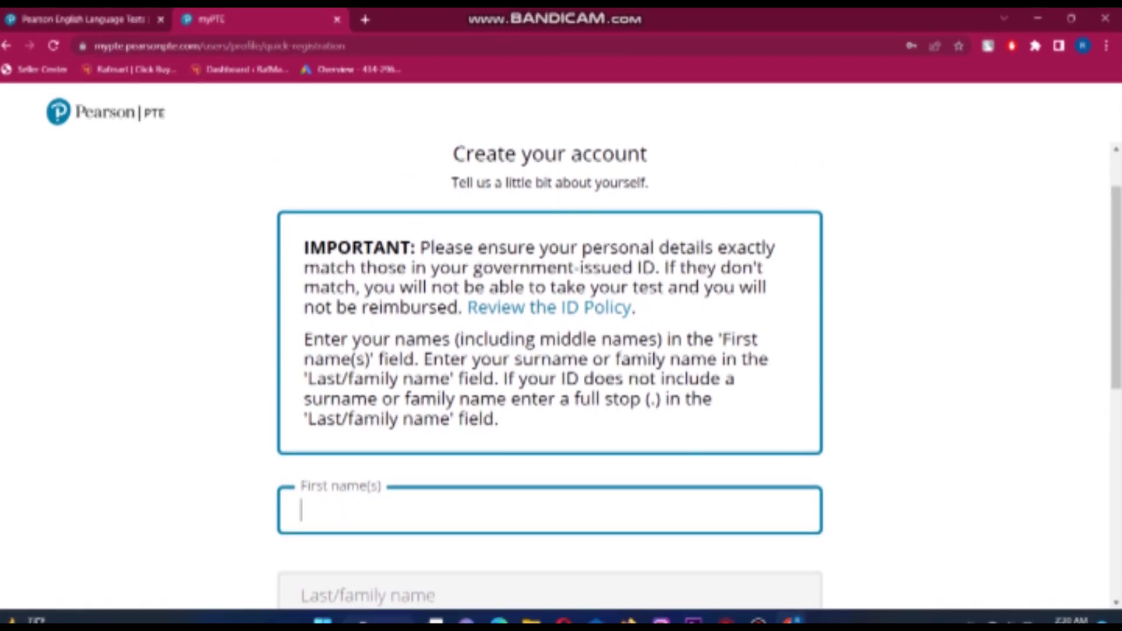
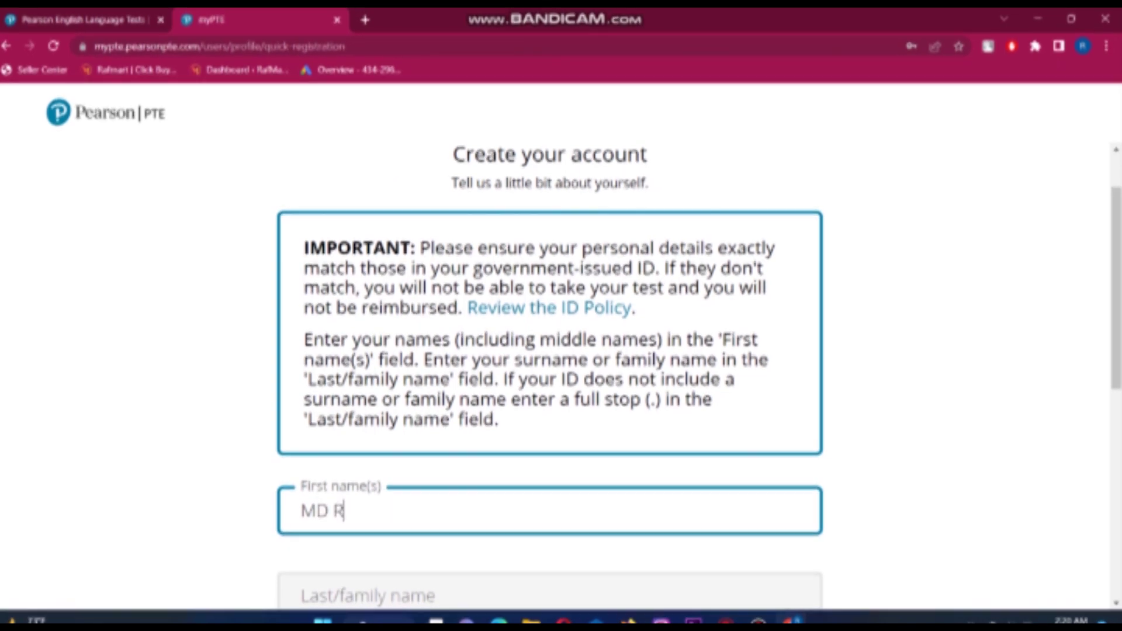
scroll(549, 374, down, 5)
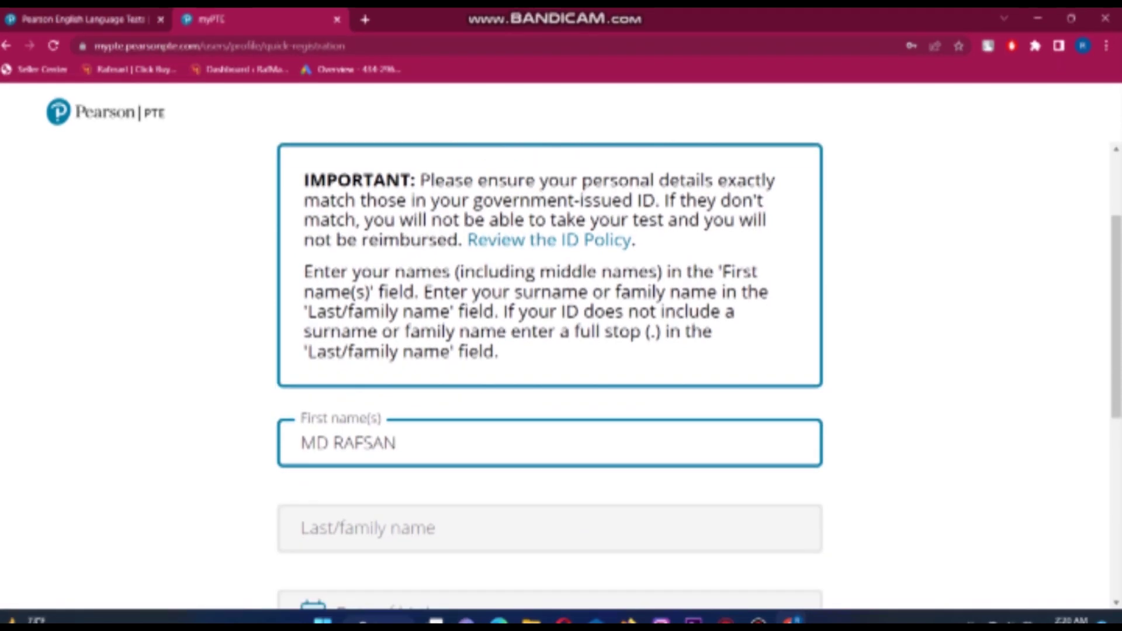
click(301, 301)
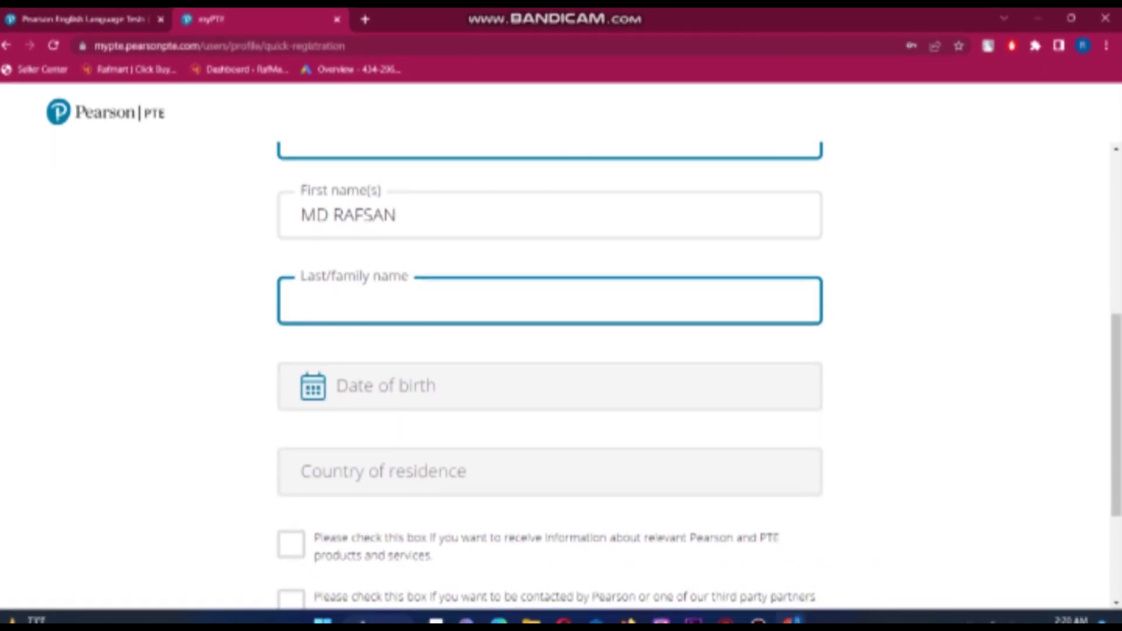
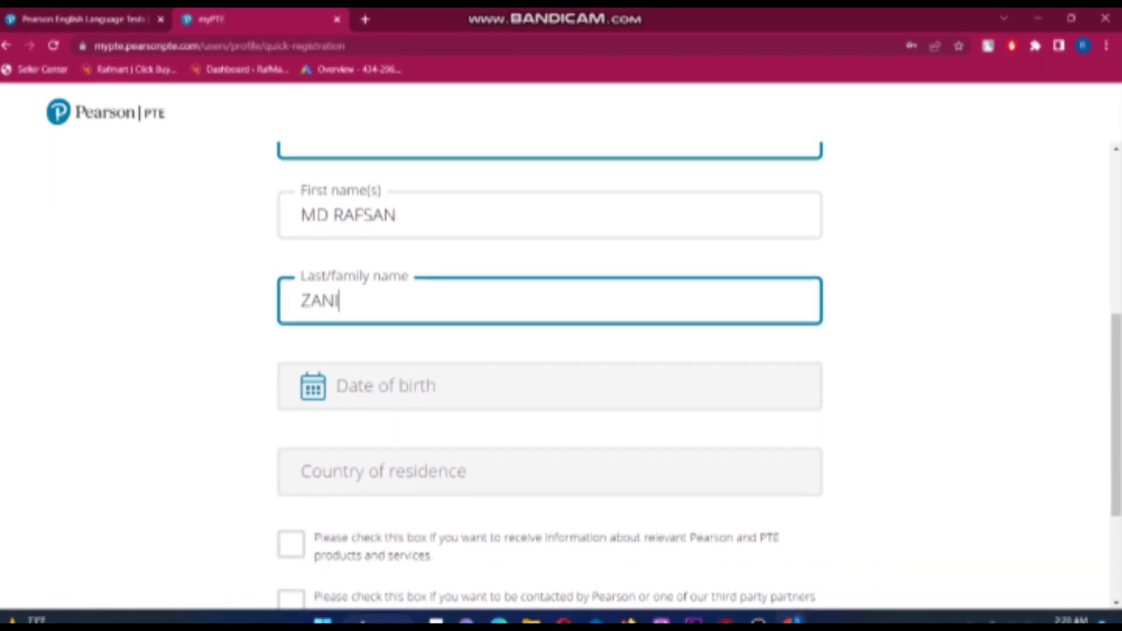
key(Tab)
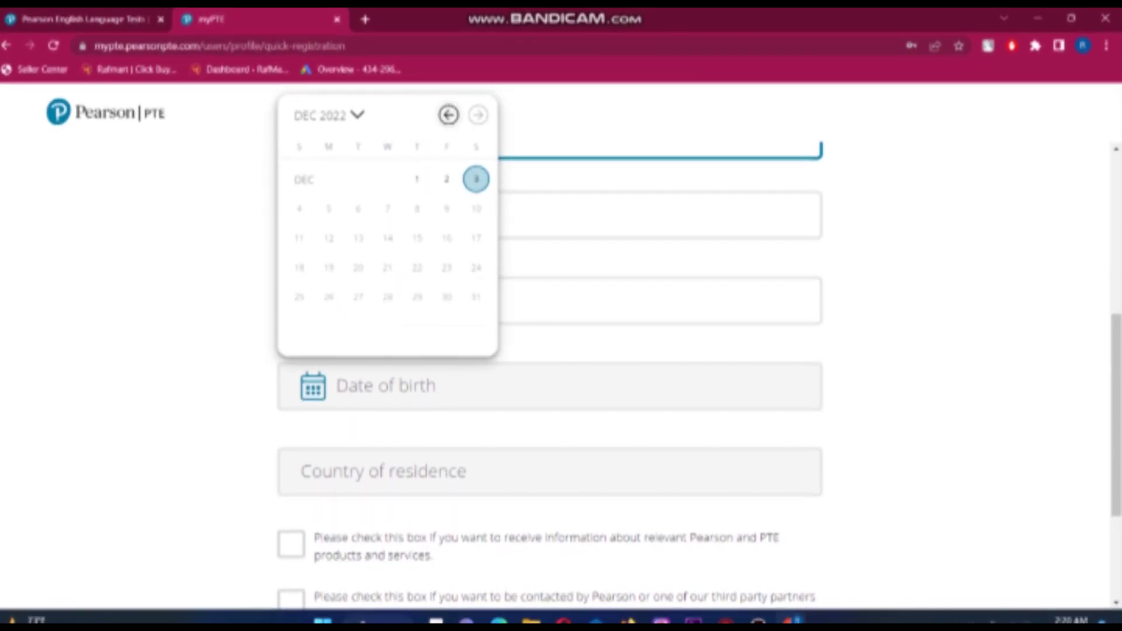
Step: Pick 1 March 2003 as the date of birth in the calendar
click(330, 115)
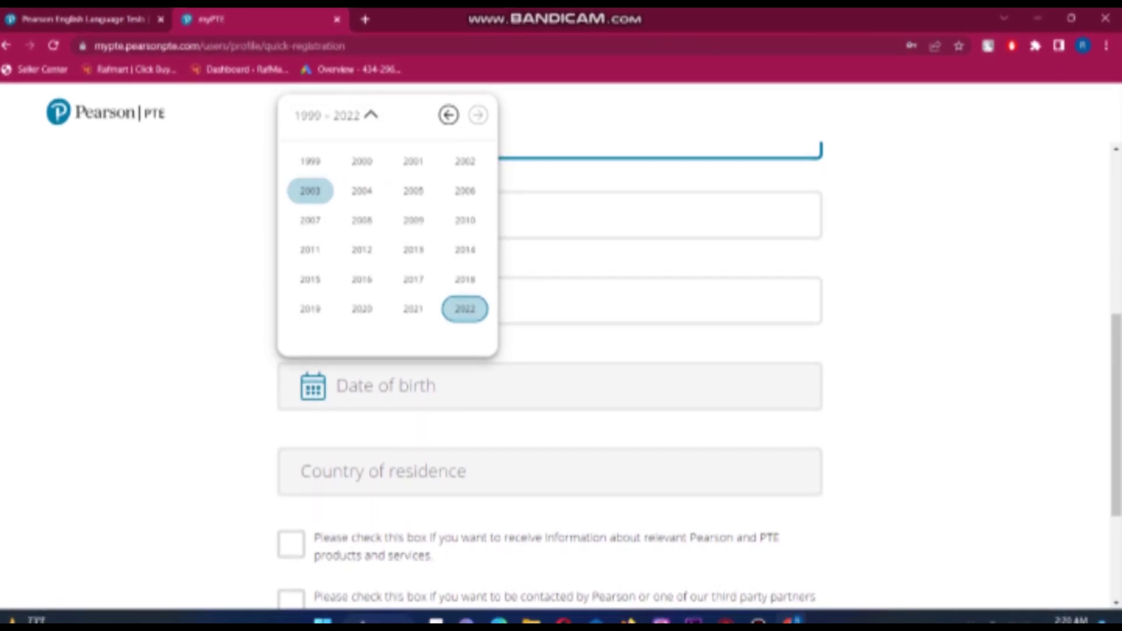
click(310, 191)
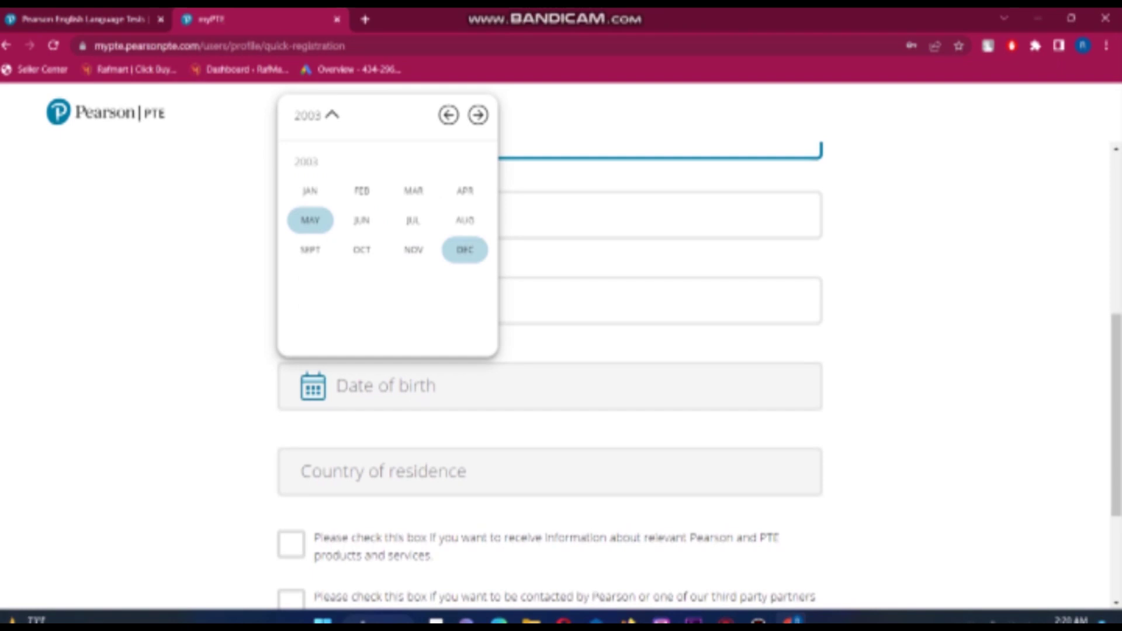
click(413, 191)
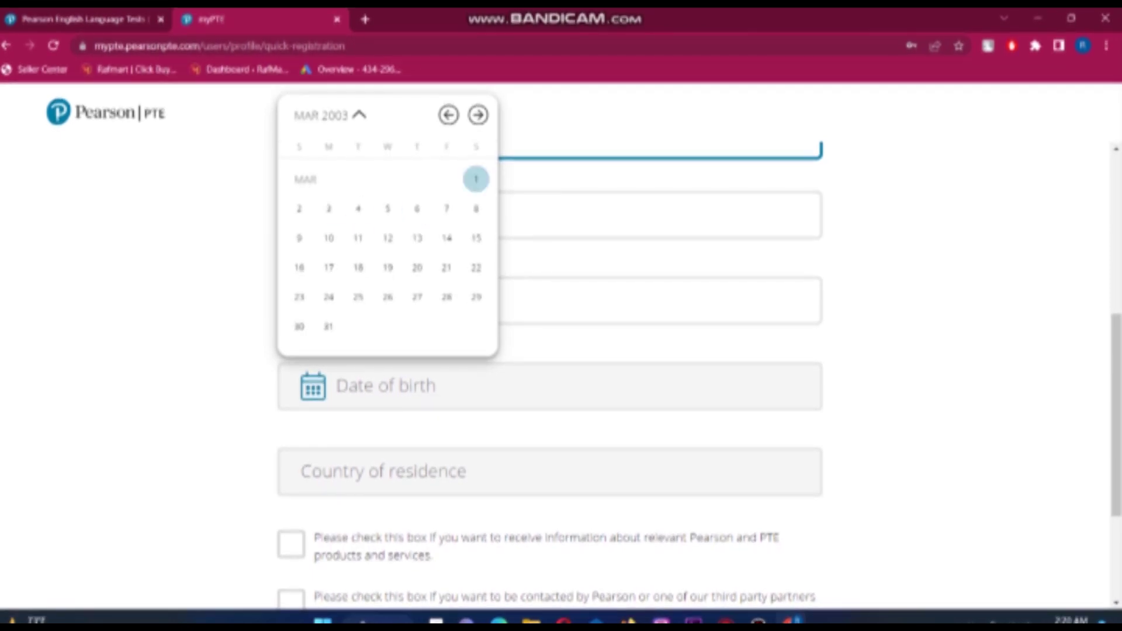
click(475, 179)
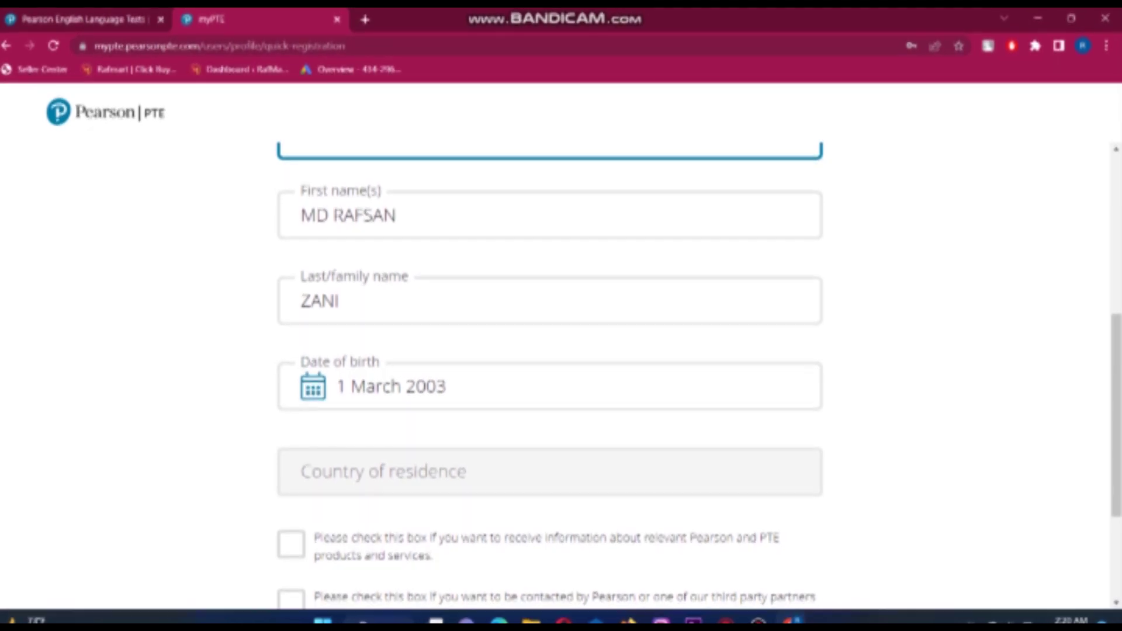
Step: Set the country of residence to Bangladesh
scroll(549, 374, down, 3)
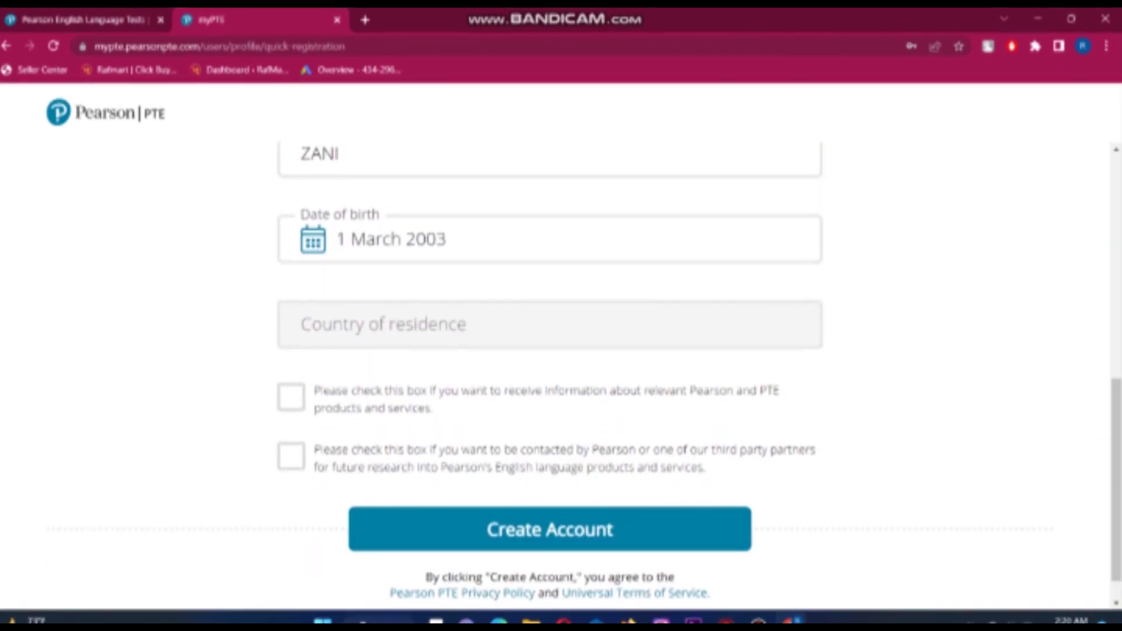
click(549, 325)
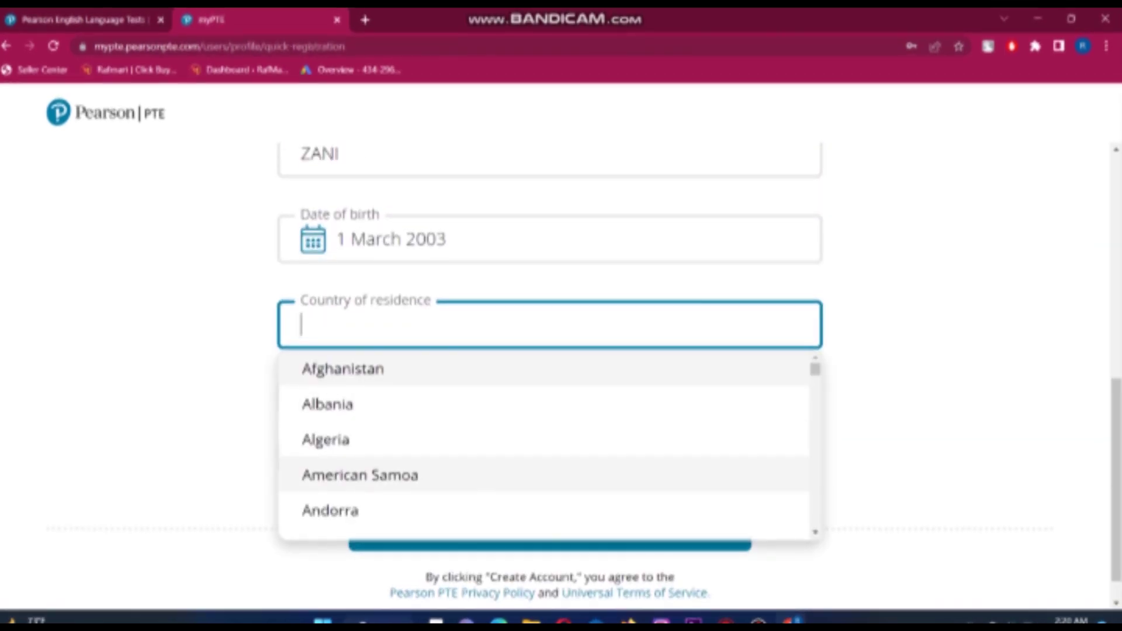
text(b)
key(Down)
key(Down)
key(Return)
Step: Create the account, dismissing the cookie notice and the Account Created confirmation
click(514, 539)
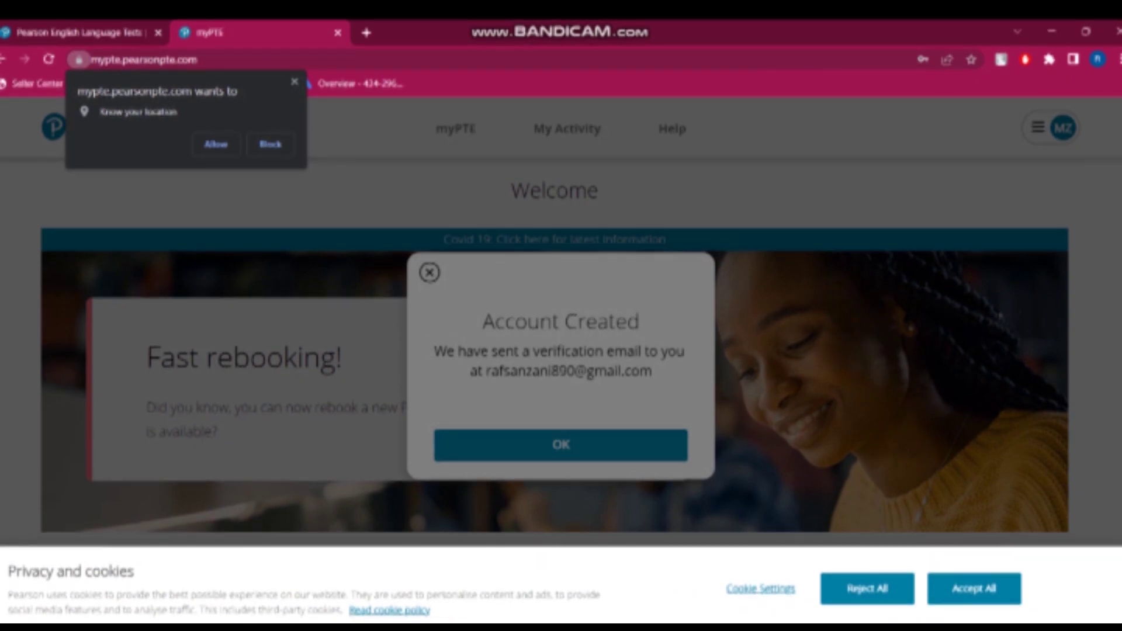
click(973, 588)
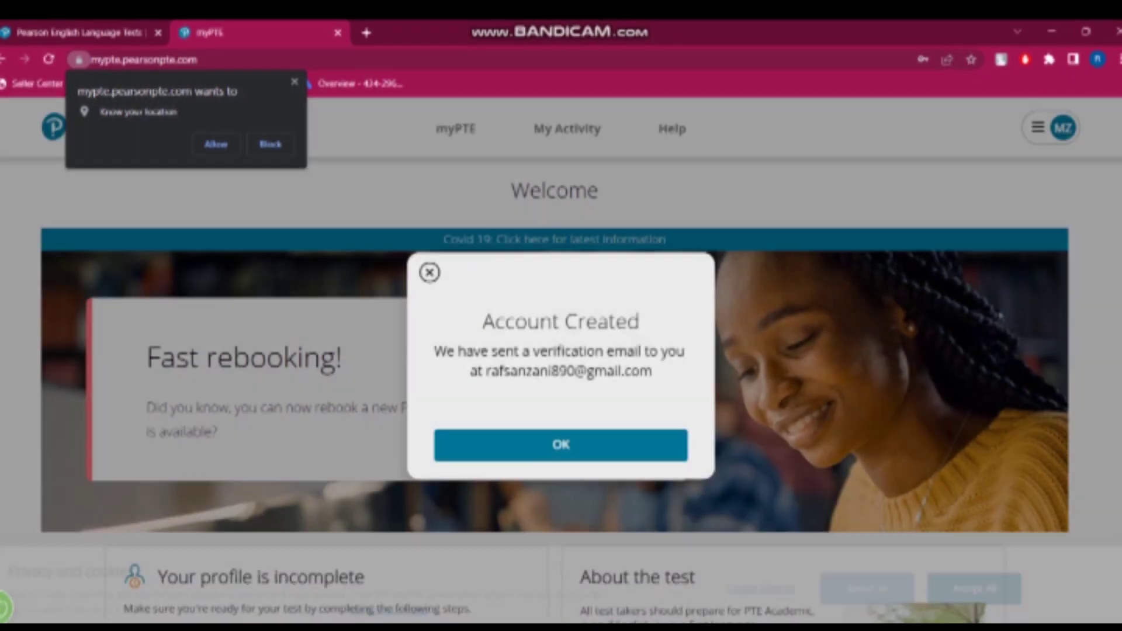
click(561, 444)
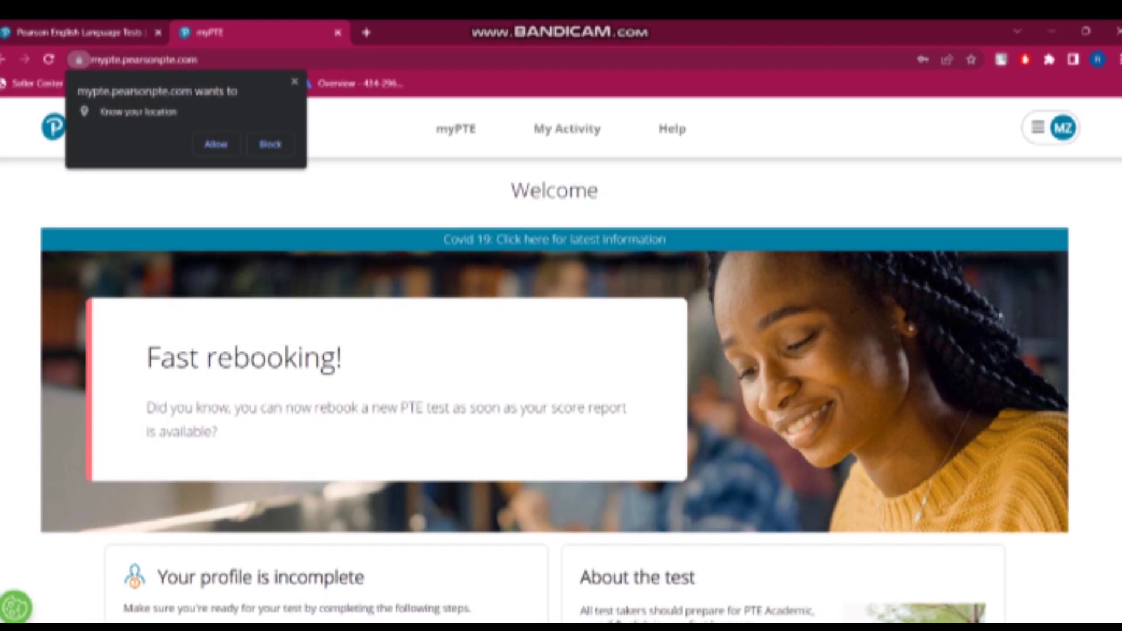
Step: In Gmail, switch to the receiving account and follow the myPTE email verification link
key(ctrl+t)
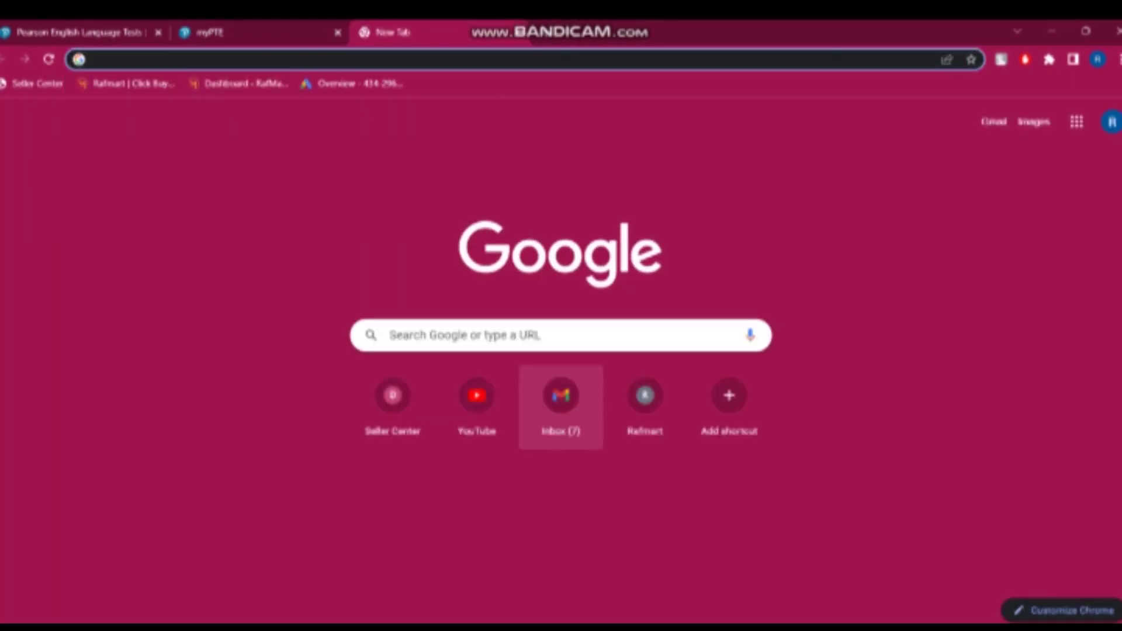
click(561, 403)
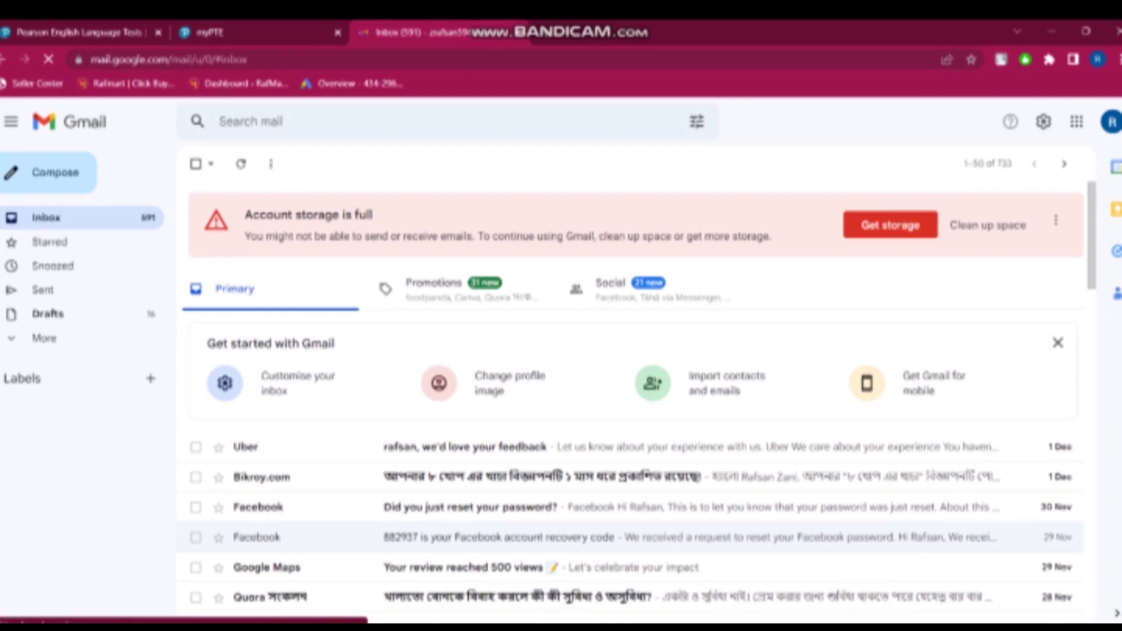
click(1111, 122)
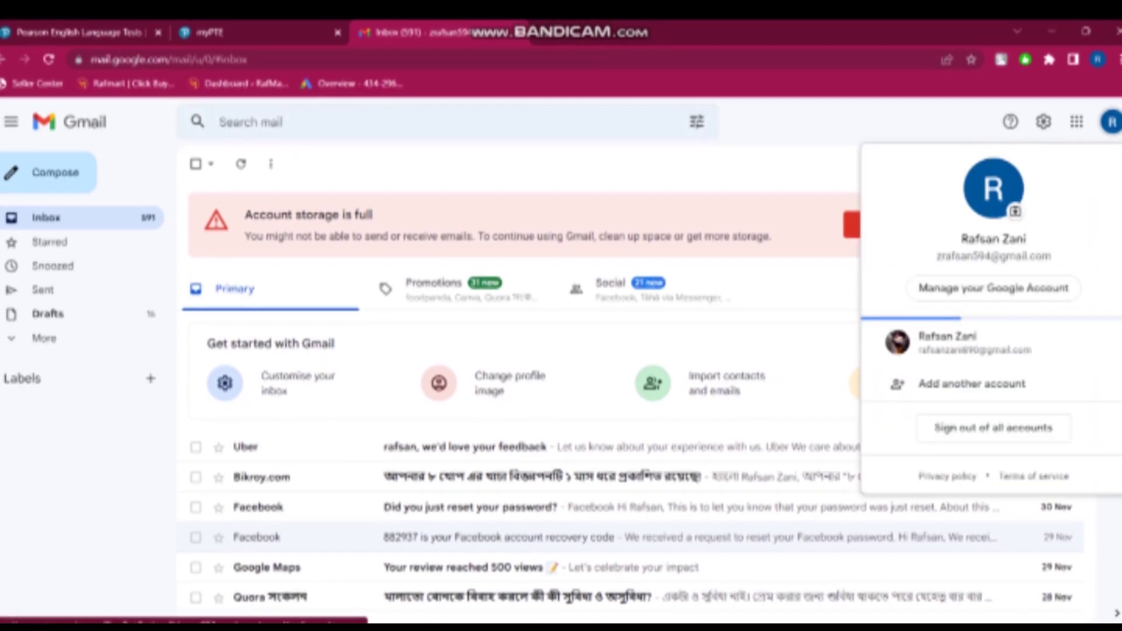
click(946, 338)
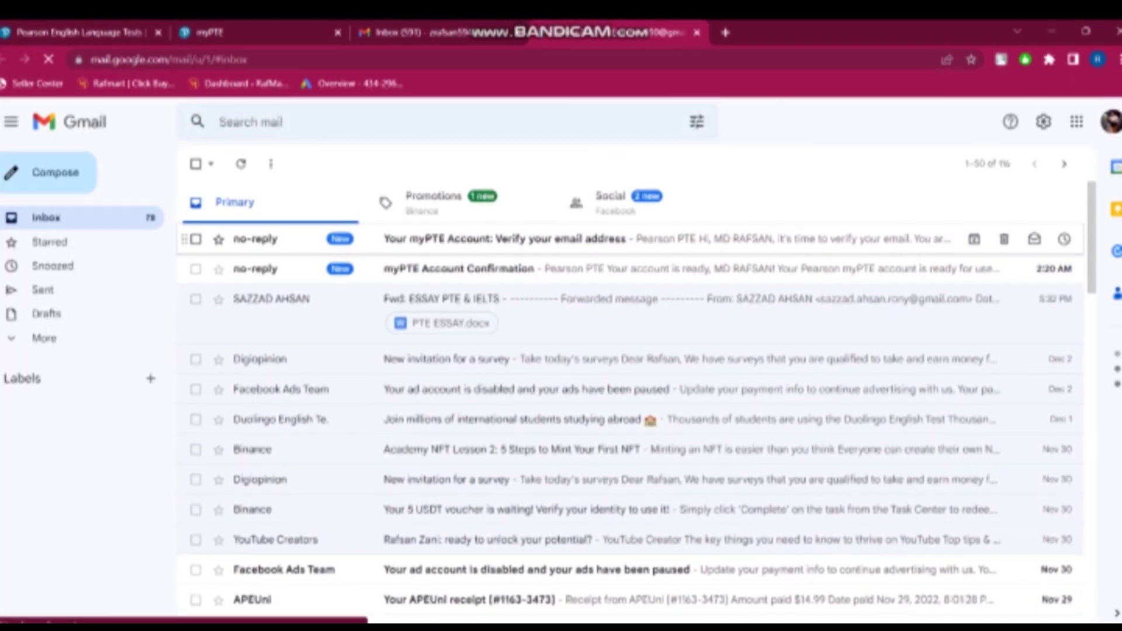
click(503, 239)
scroll(648, 385, down, 6)
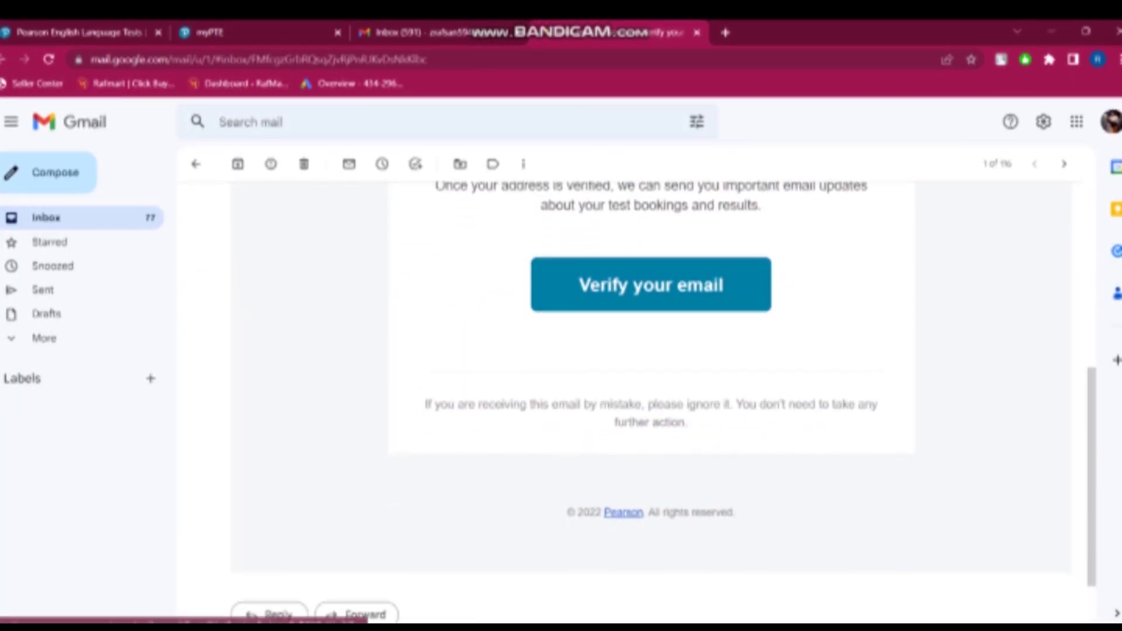
click(649, 283)
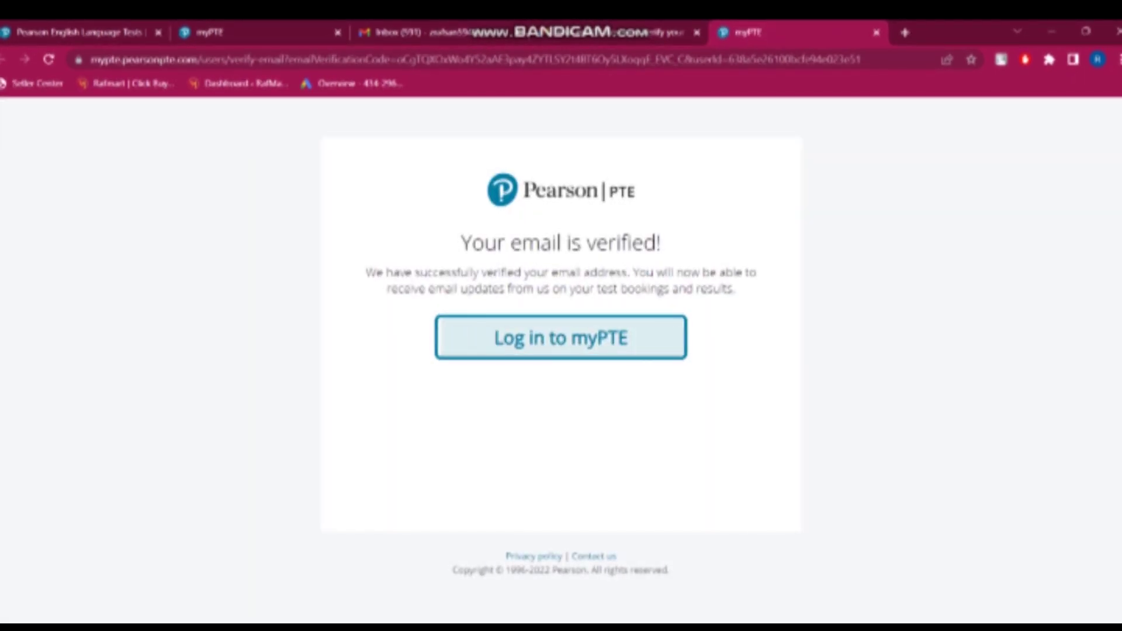
Step: Log in after verification, return to the myPTE tab, and open Account management
click(561, 338)
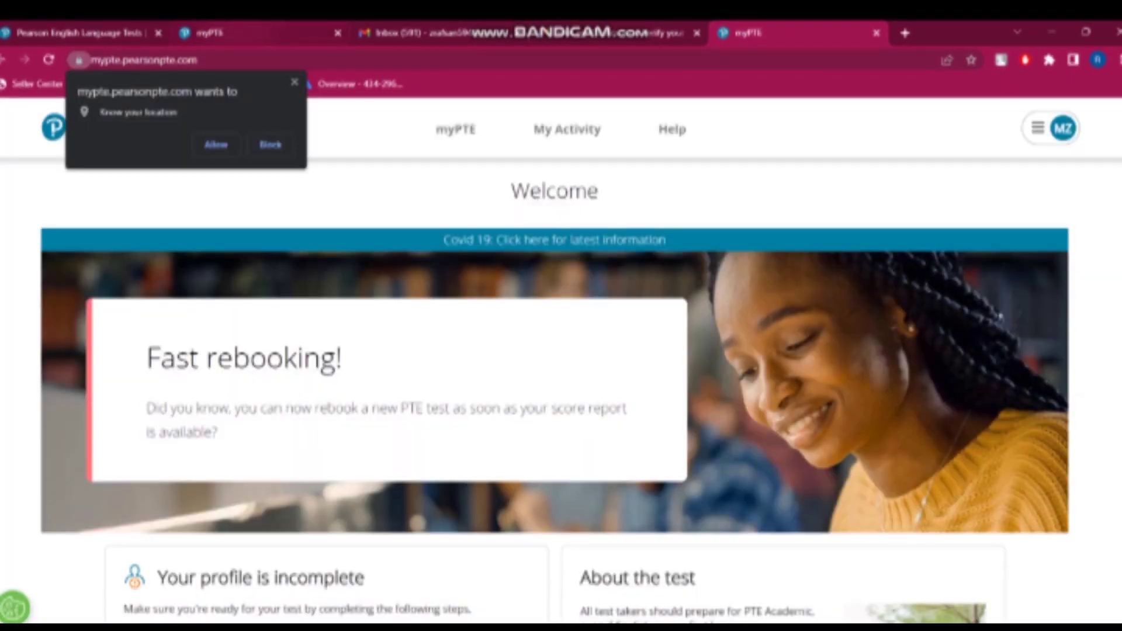
key(ctrl+2)
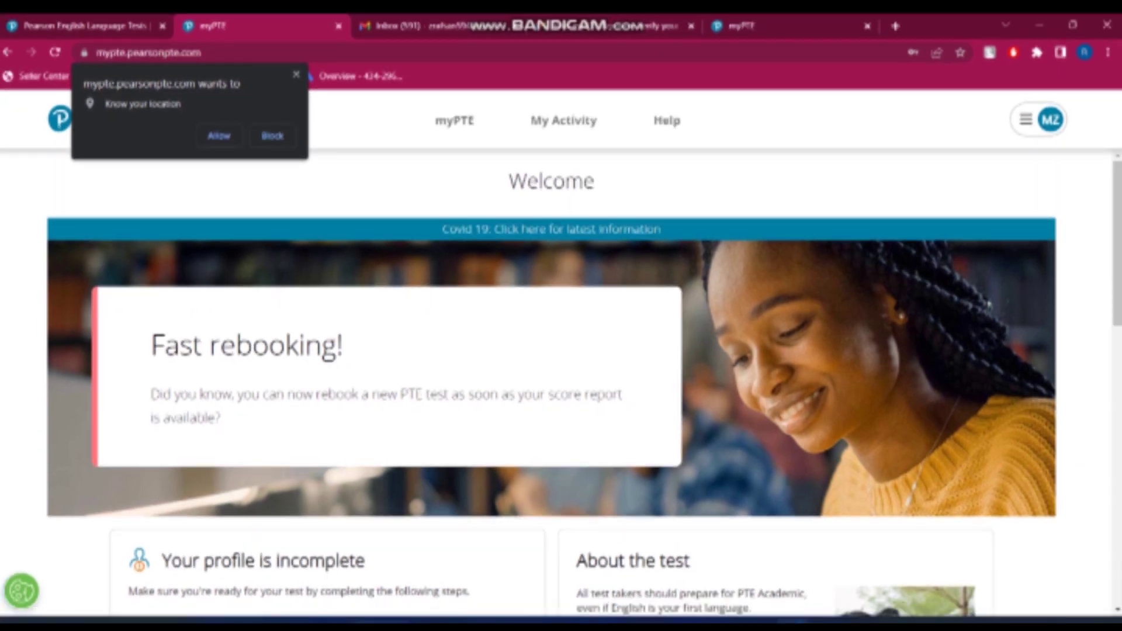
scroll(561, 379, down, 4)
scroll(561, 380, up, 4)
click(1045, 120)
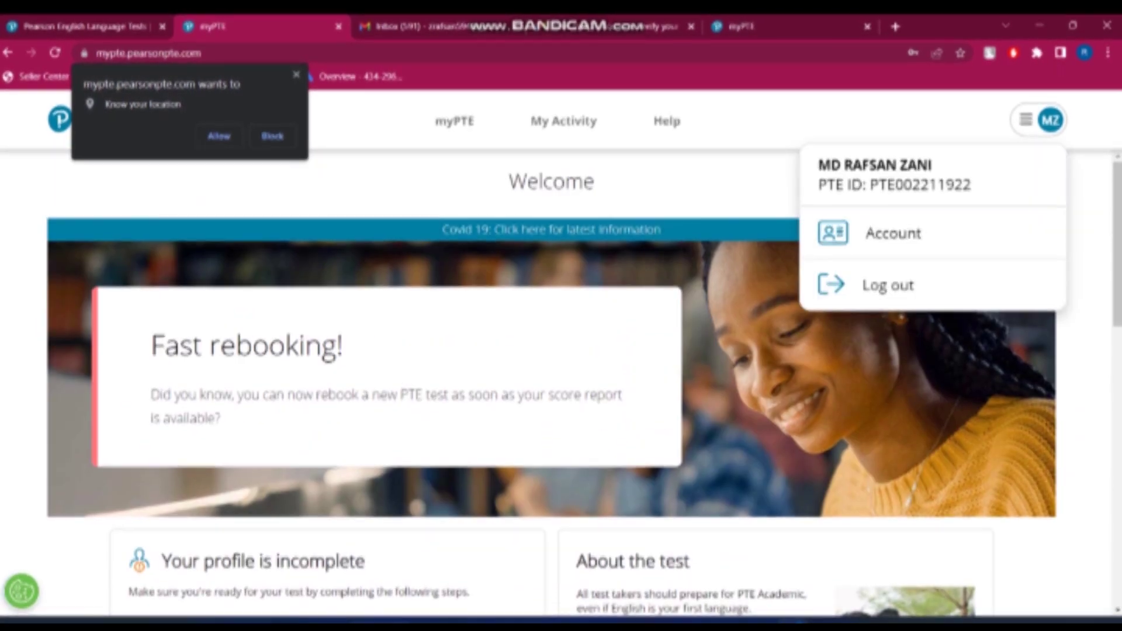
ctrl+click(893, 233)
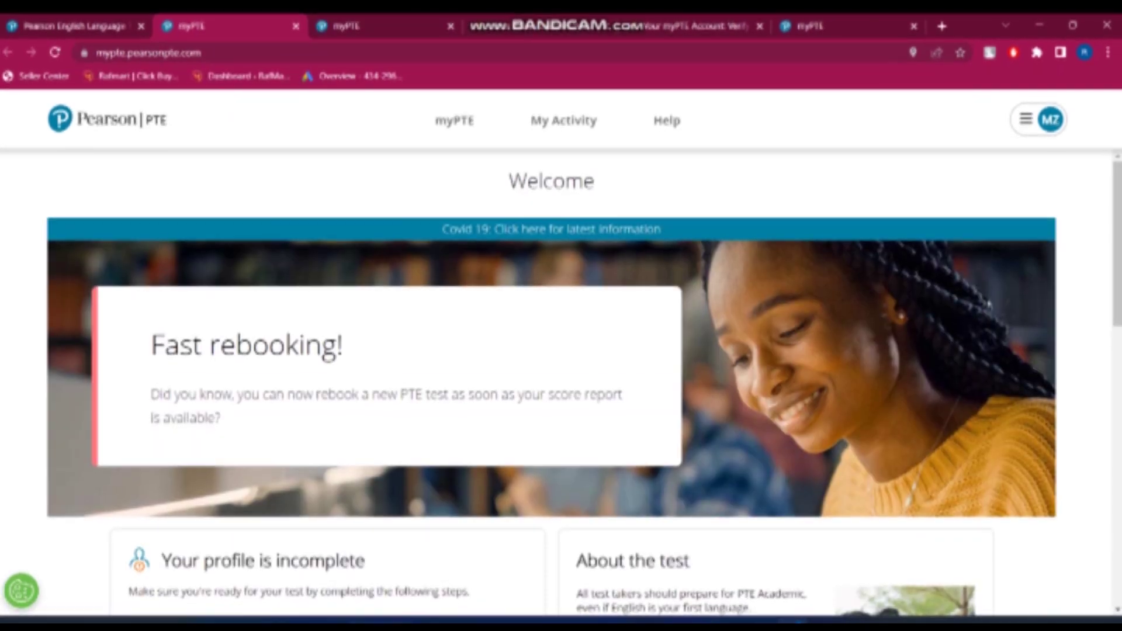
click(1045, 120)
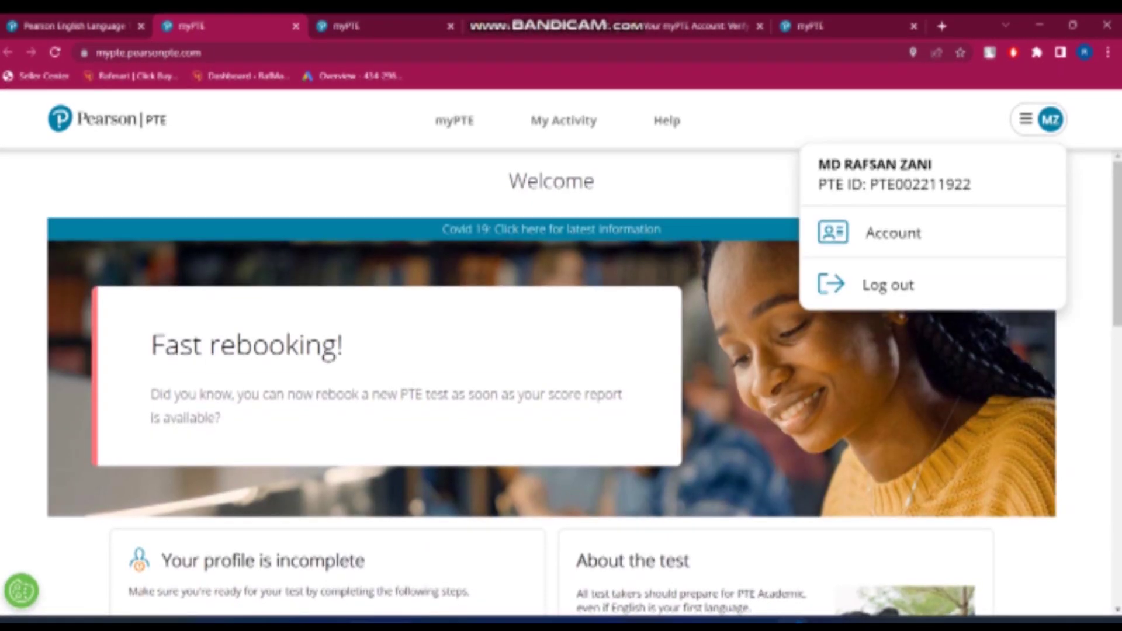
click(893, 233)
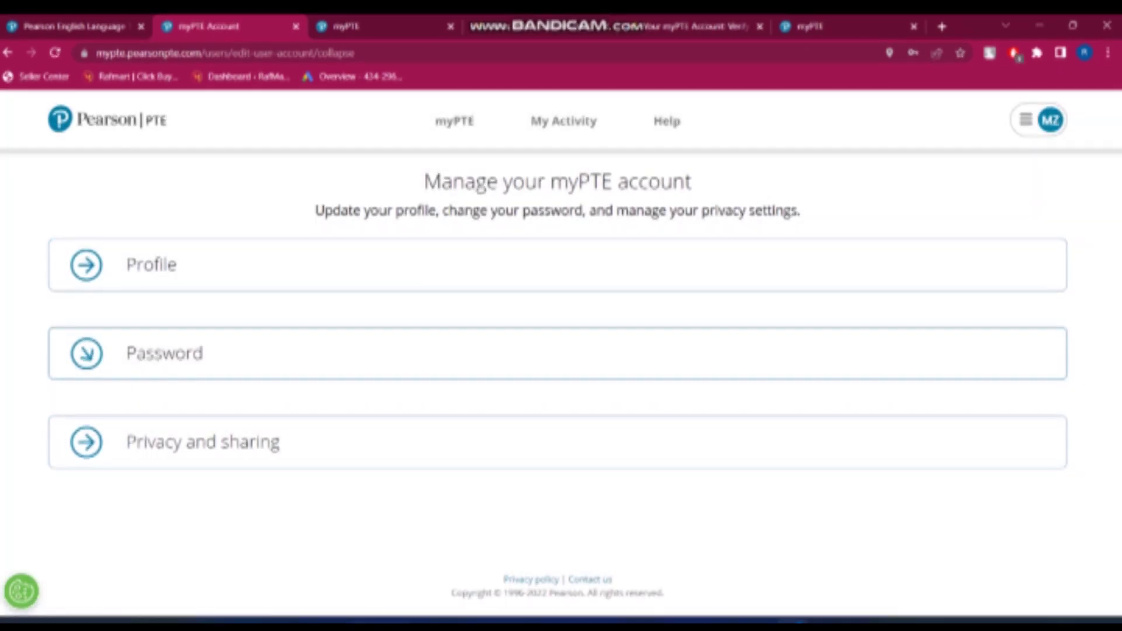
Step: Expand the Profile section and enter Dhaka as city of birth
click(759, 264)
scroll(561, 380, down, 5)
scroll(561, 380, down, 4)
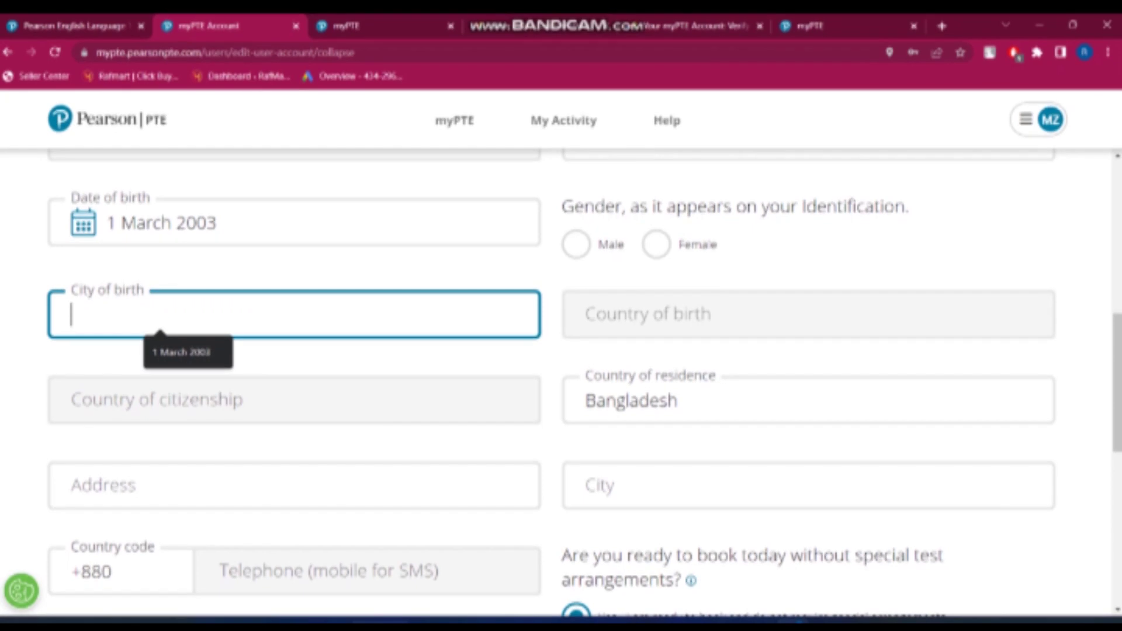
text(Bang)
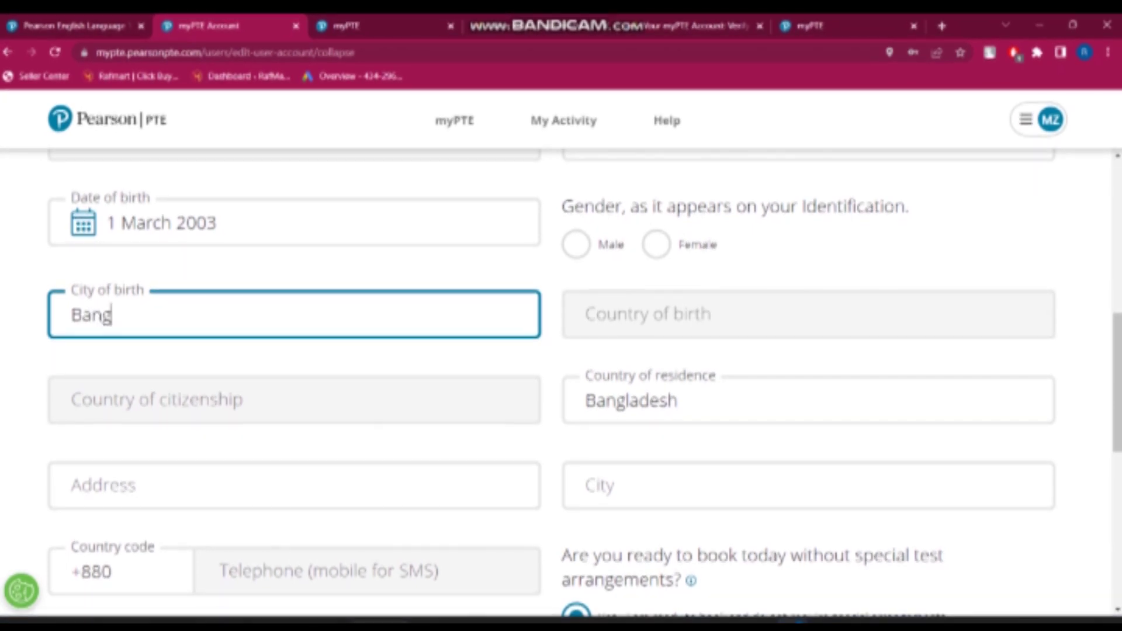
text(lades)
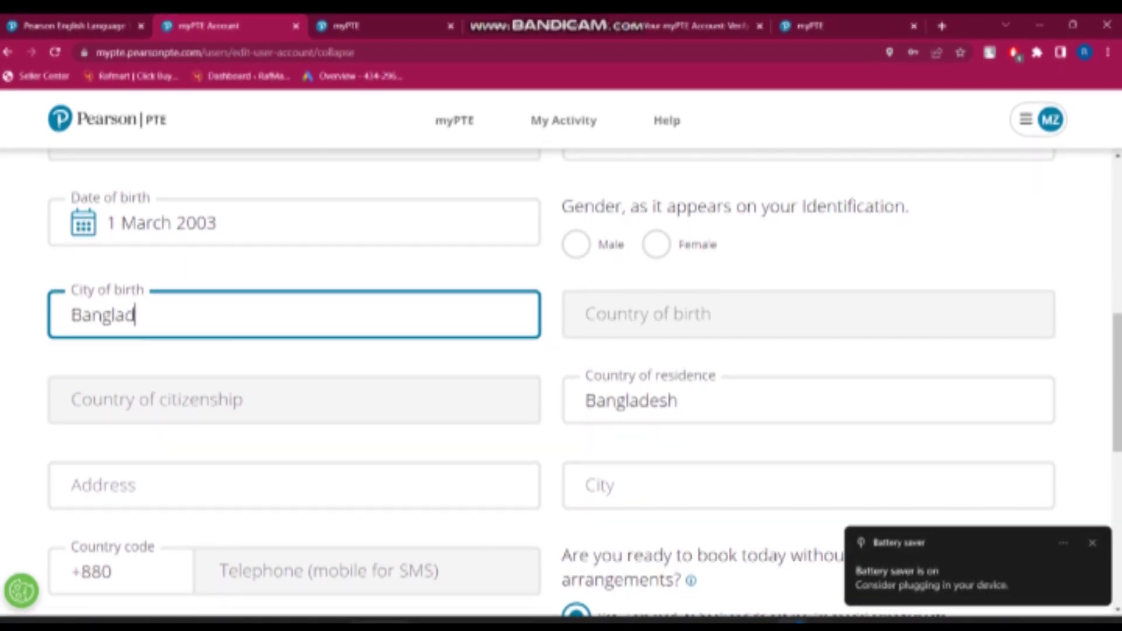
text(h)
key(BackSpace)
key(BackSpace)
key(BackSpace)
key(BackSpace)
key(BackSpace)
key(BackSpace)
key(BackSpace)
key(BackSpace)
key(BackSpace)
key(BackSpace)
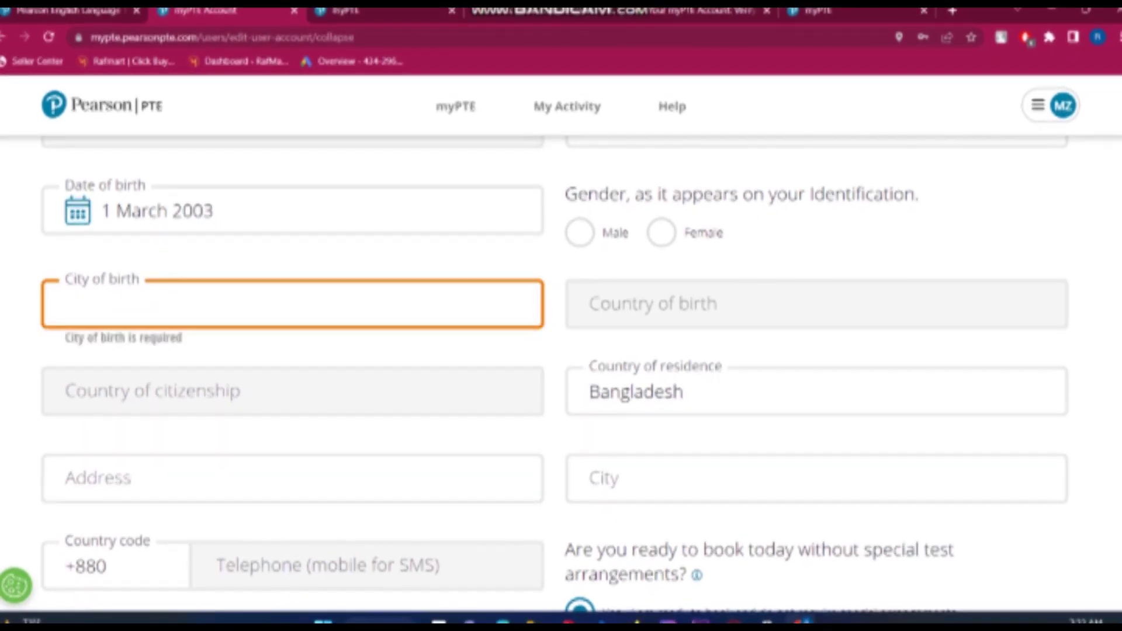
text(Dhaka)
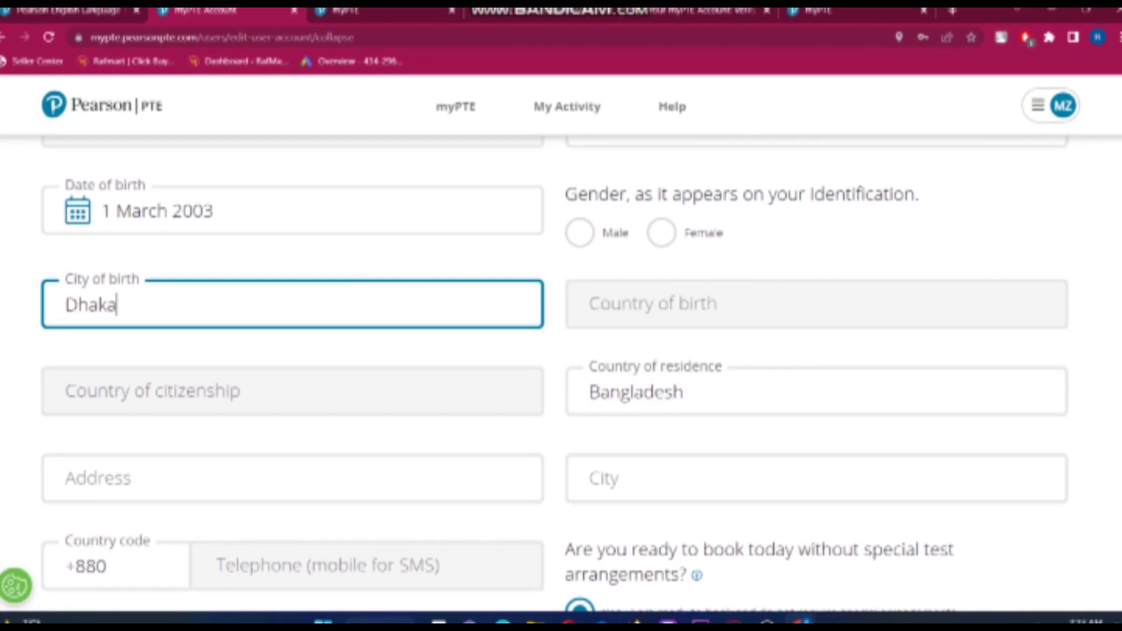
Step: Set both country of birth and country of citizenship to Bangladesh
click(816, 304)
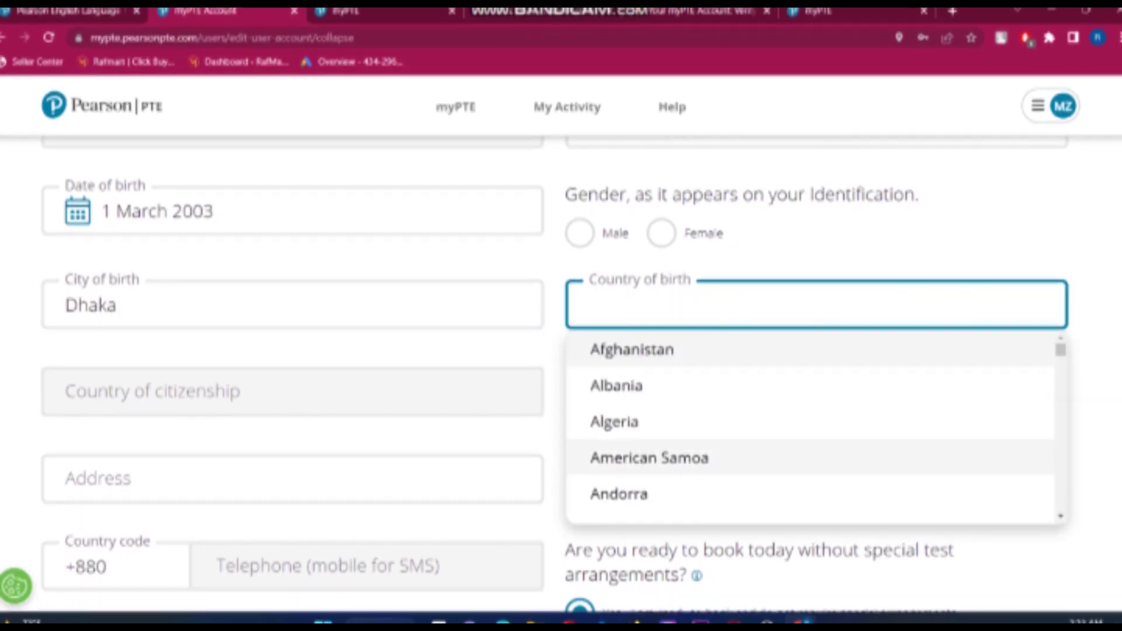
text(b)
key(Down)
key(Up)
key(Return)
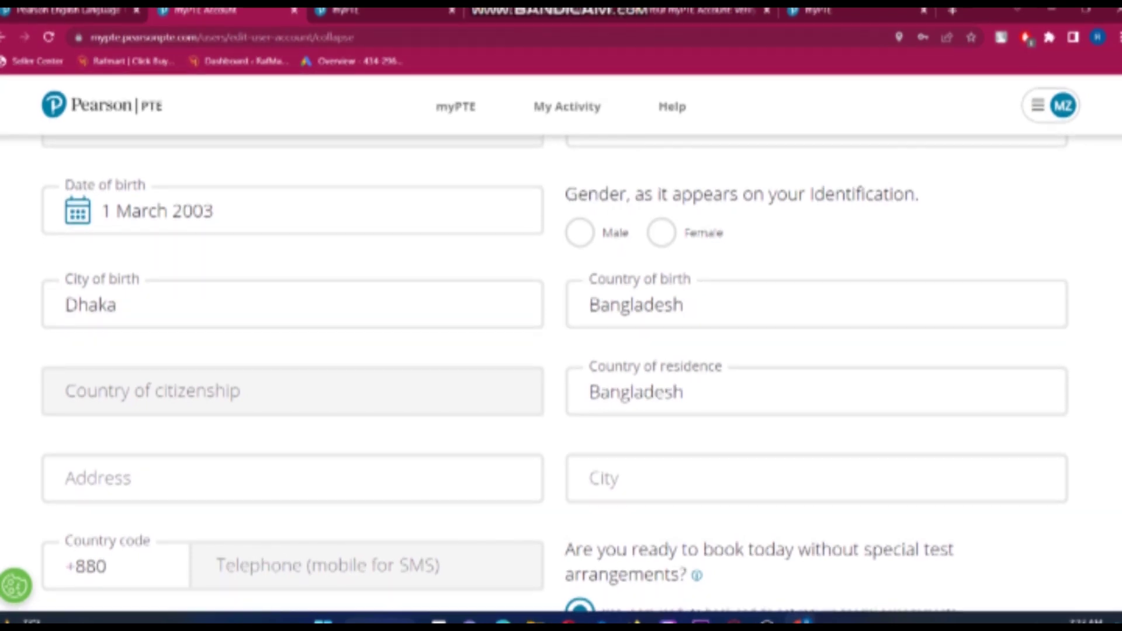
click(292, 390)
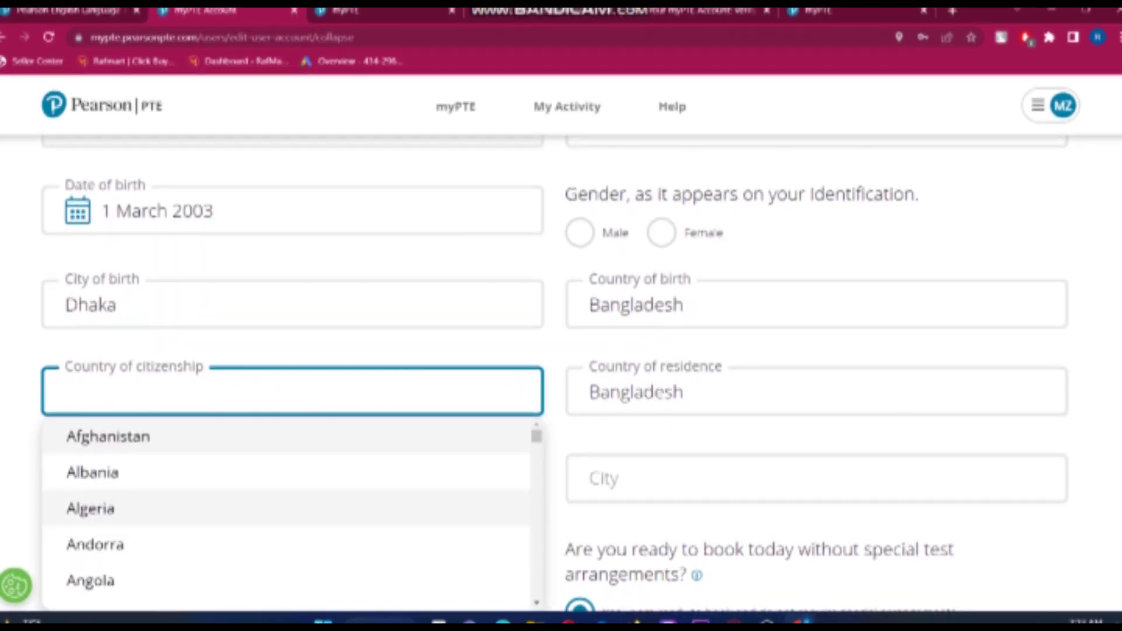
text(b)
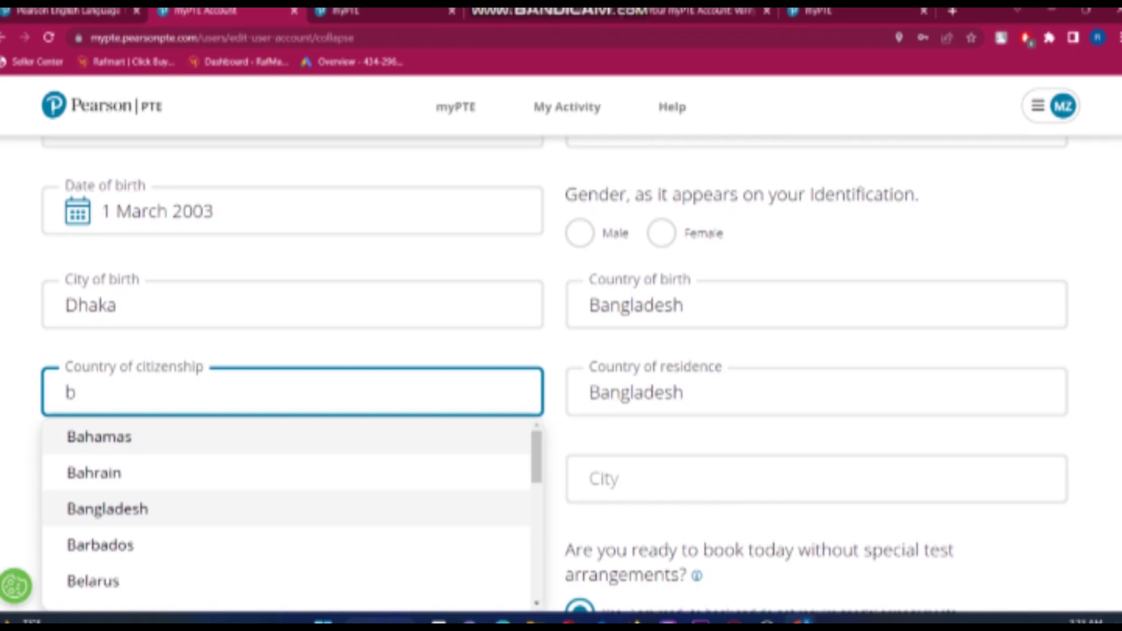
key(Return)
scroll(561, 374, down, 1)
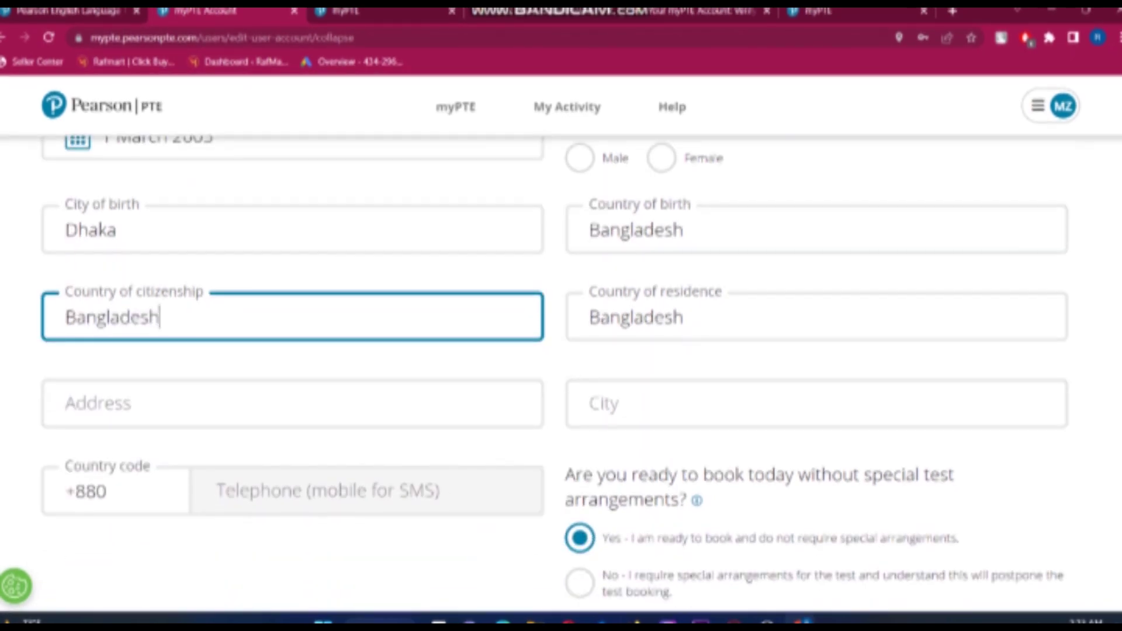
Step: Enter the applicant's street address in the profile Address field
click(292, 403)
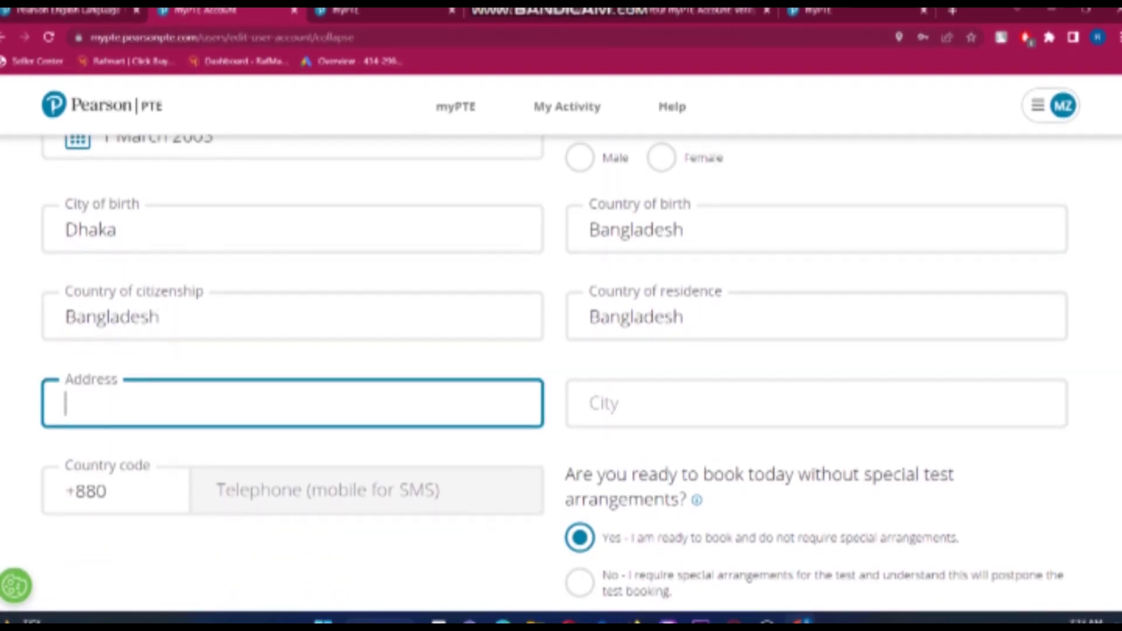
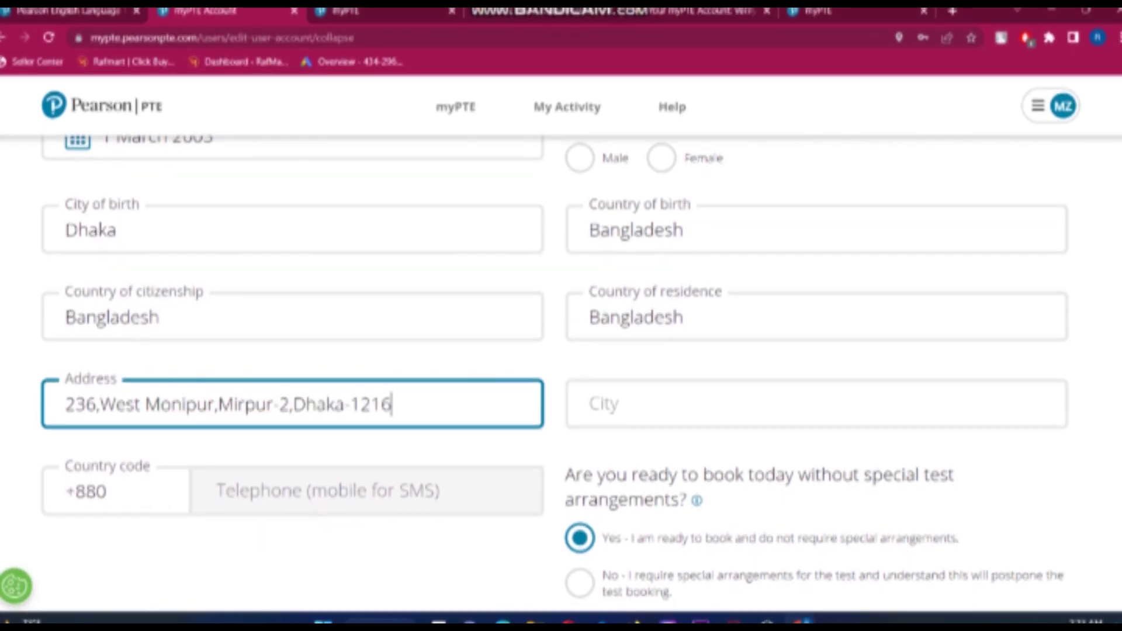
scroll(561, 351, down, 1)
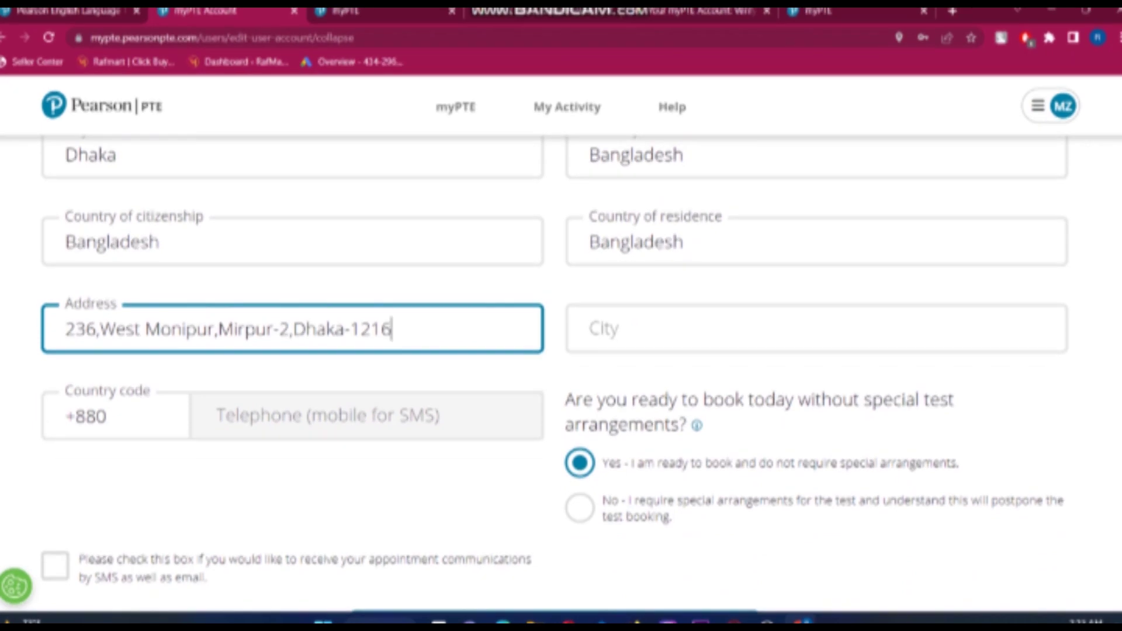
Step: Enter the mobile telephone number and Dhaka as the city
click(368, 415)
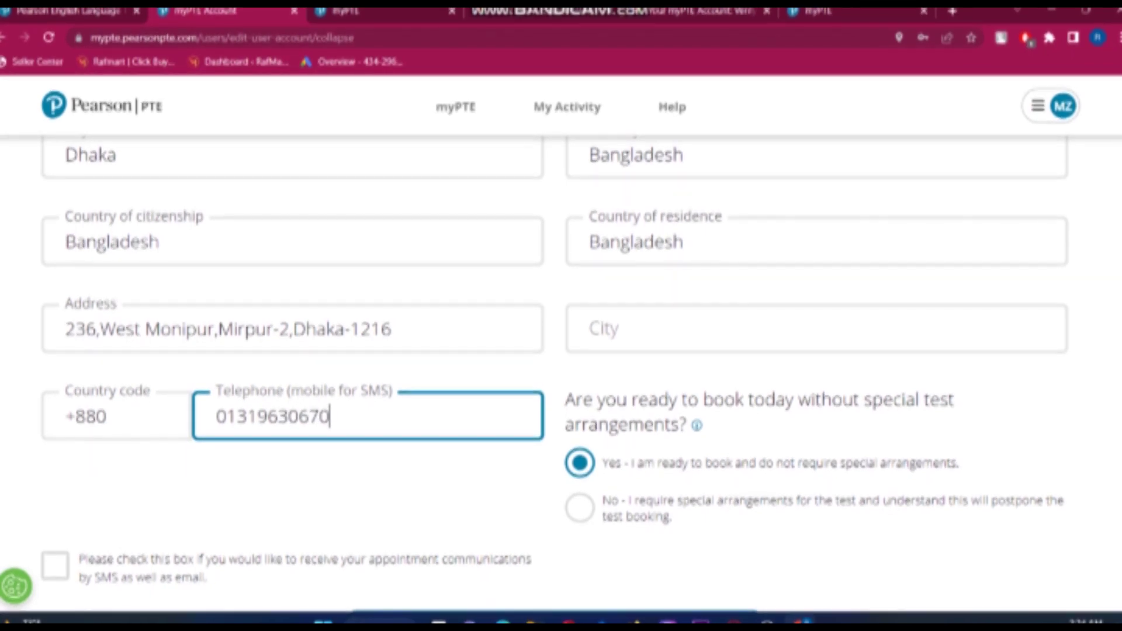
click(816, 327)
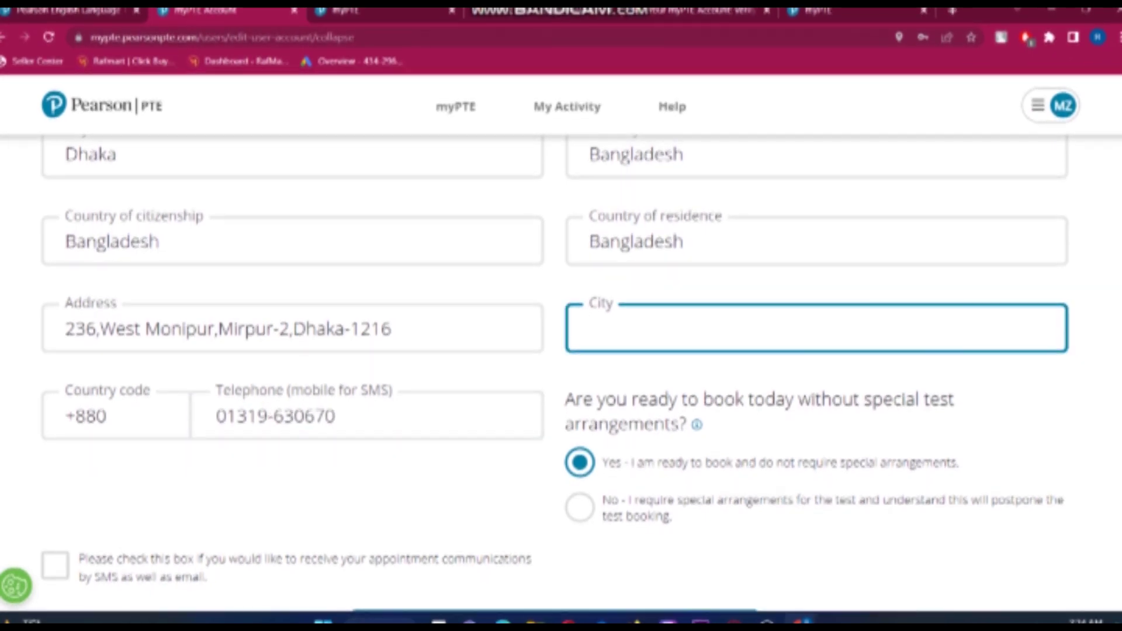
scroll(555, 338, up, 1)
scroll(555, 339, down, 1)
text(Dhaka)
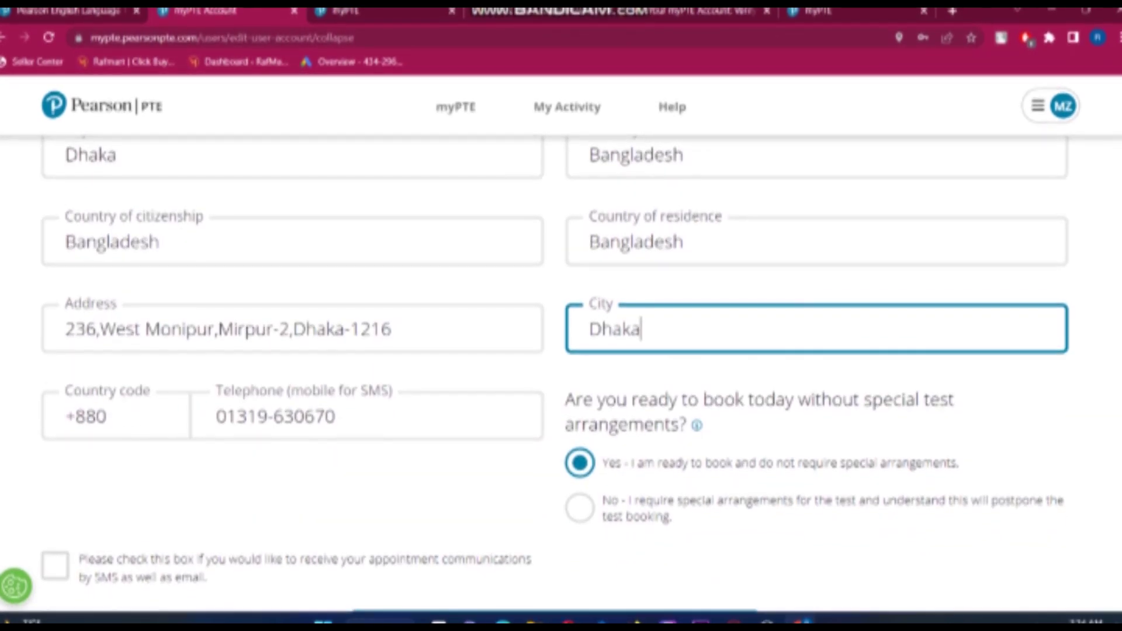
scroll(555, 351, down, 4)
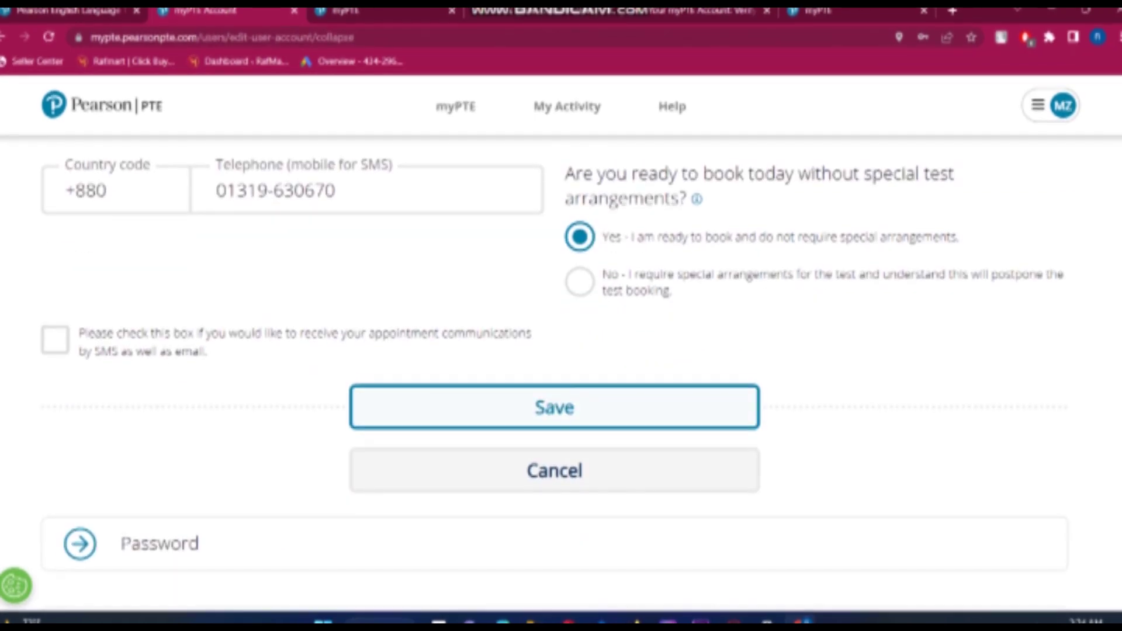
Step: Set gender to Male and save the completed profile
click(554, 407)
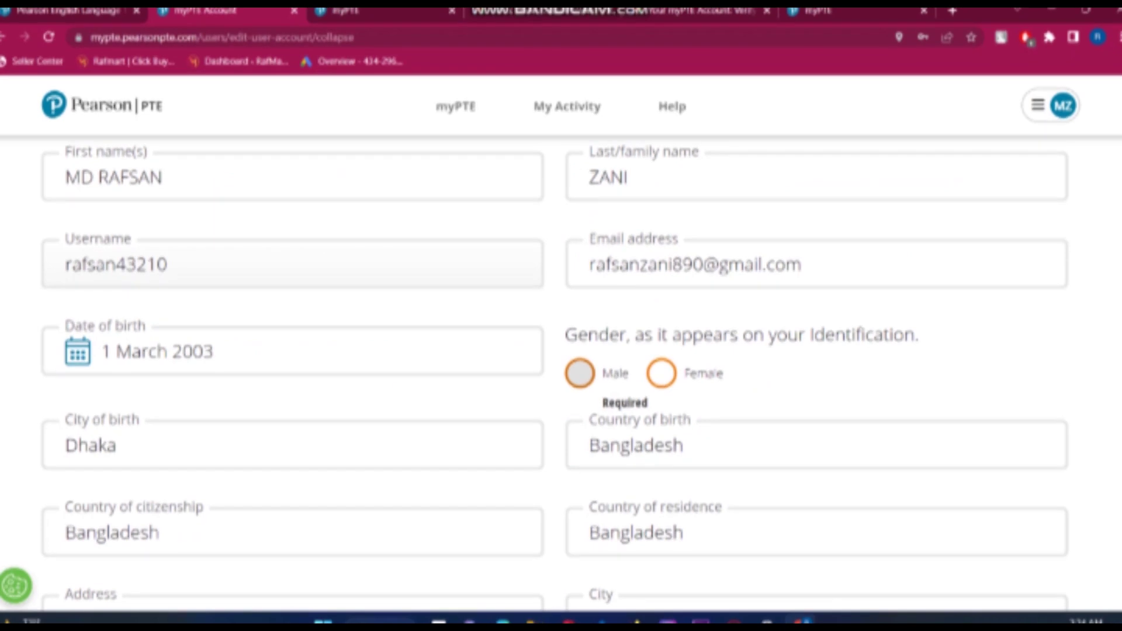
click(579, 373)
scroll(561, 351, down, 9)
click(554, 398)
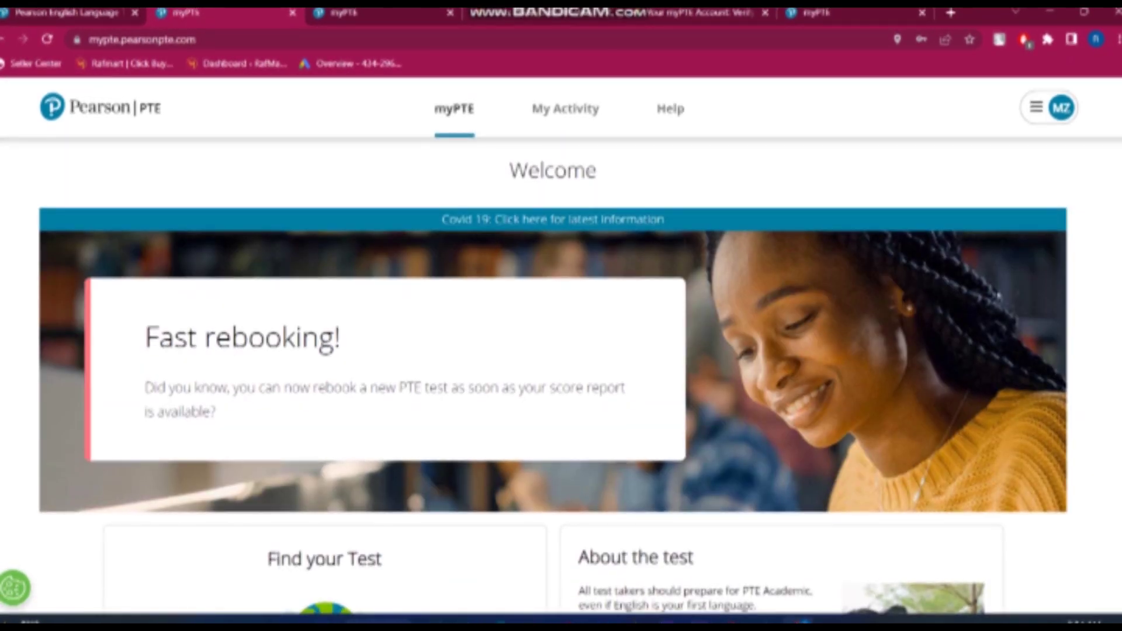
Step: Choose Australia as the destination country and continue to the goal step
scroll(553, 380, down, 5)
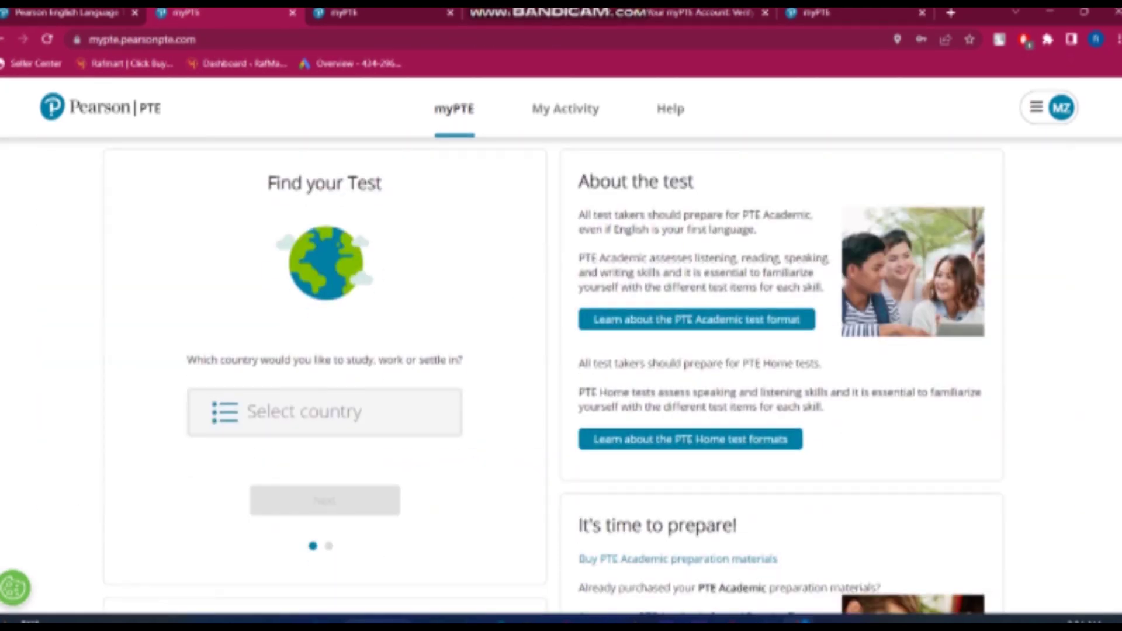
click(325, 412)
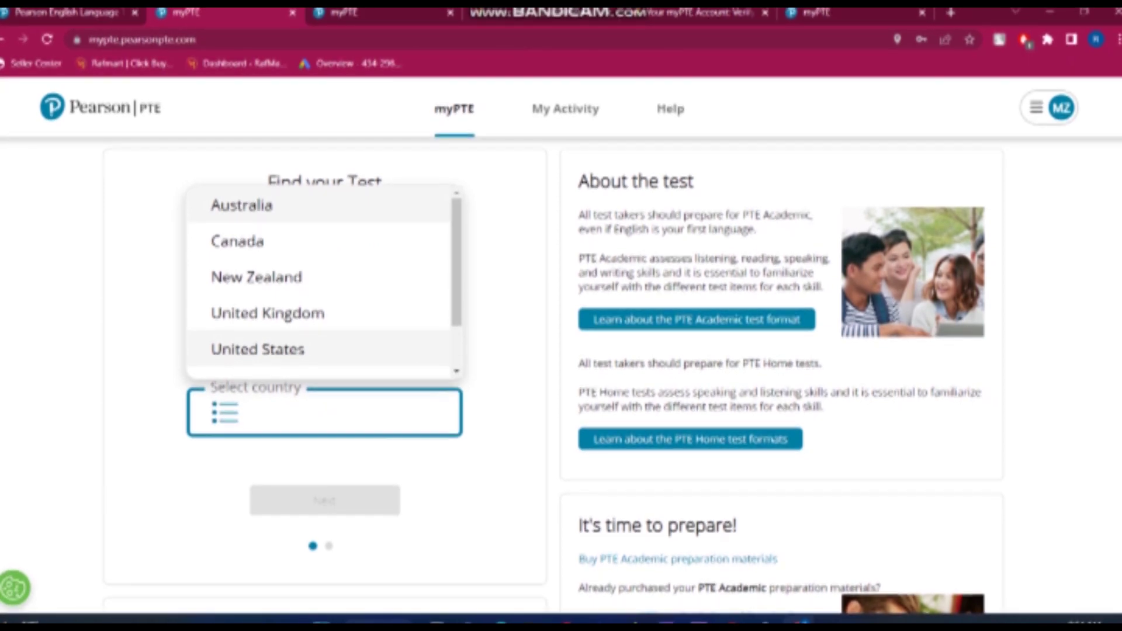
scroll(324, 280, down, 2)
scroll(325, 281, up, 2)
click(243, 202)
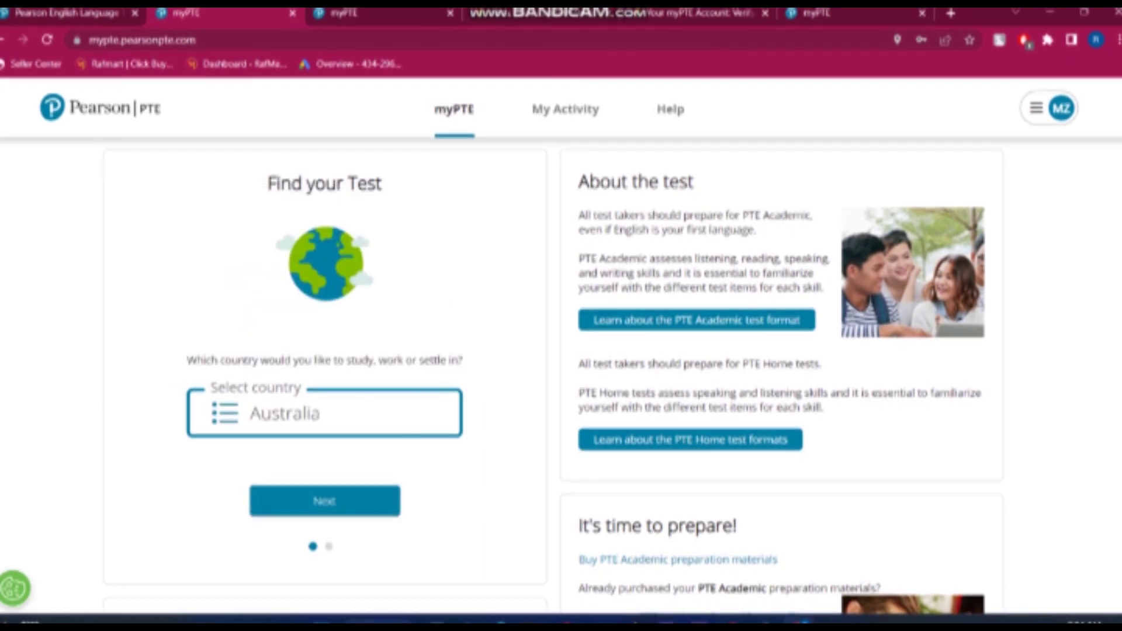
click(325, 500)
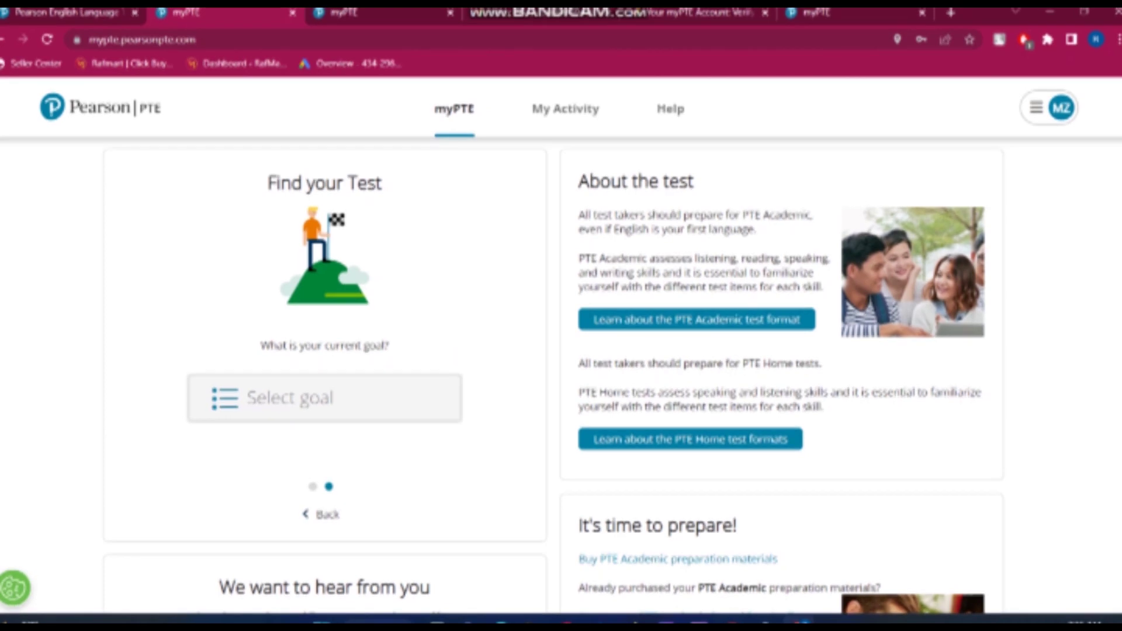
Step: Set the current goal to Study and start booking PTE Academic
click(324, 397)
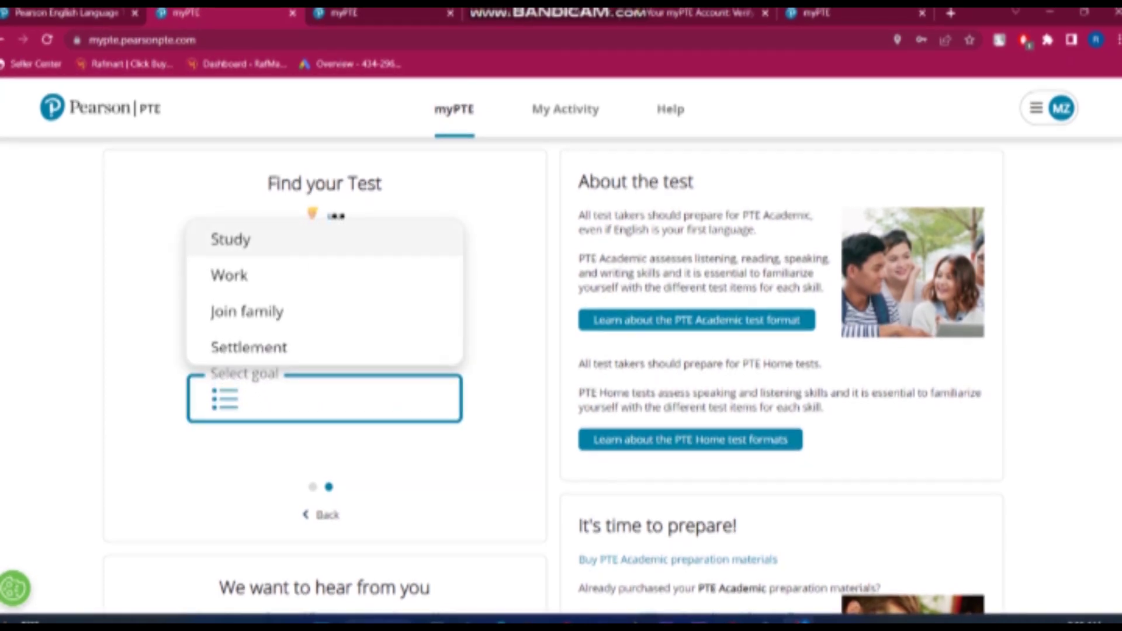
click(231, 238)
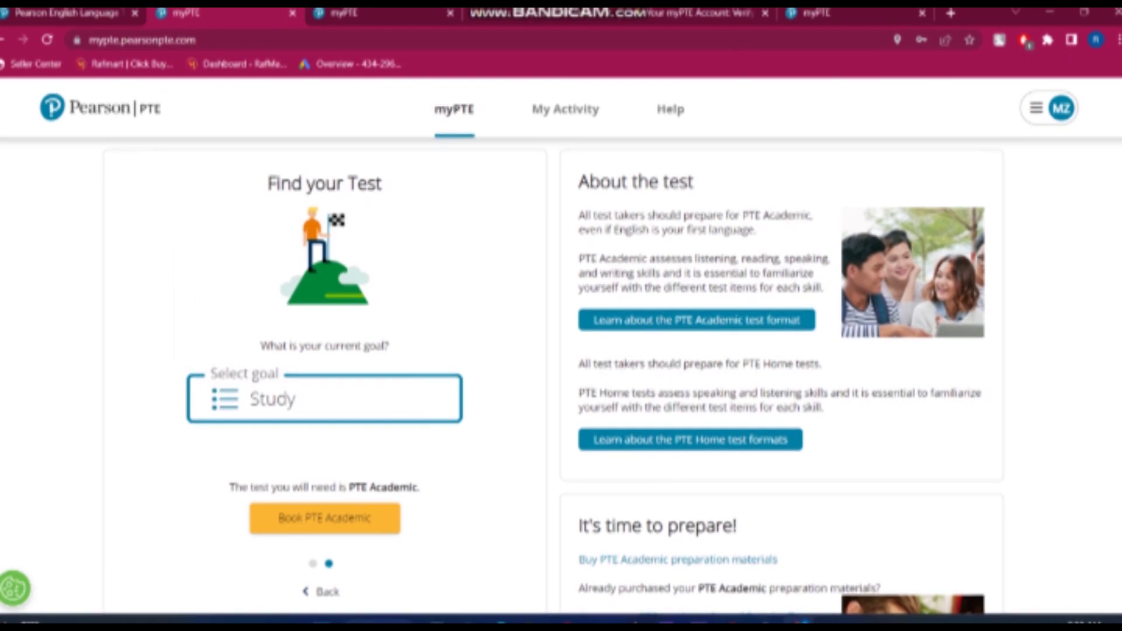
click(325, 518)
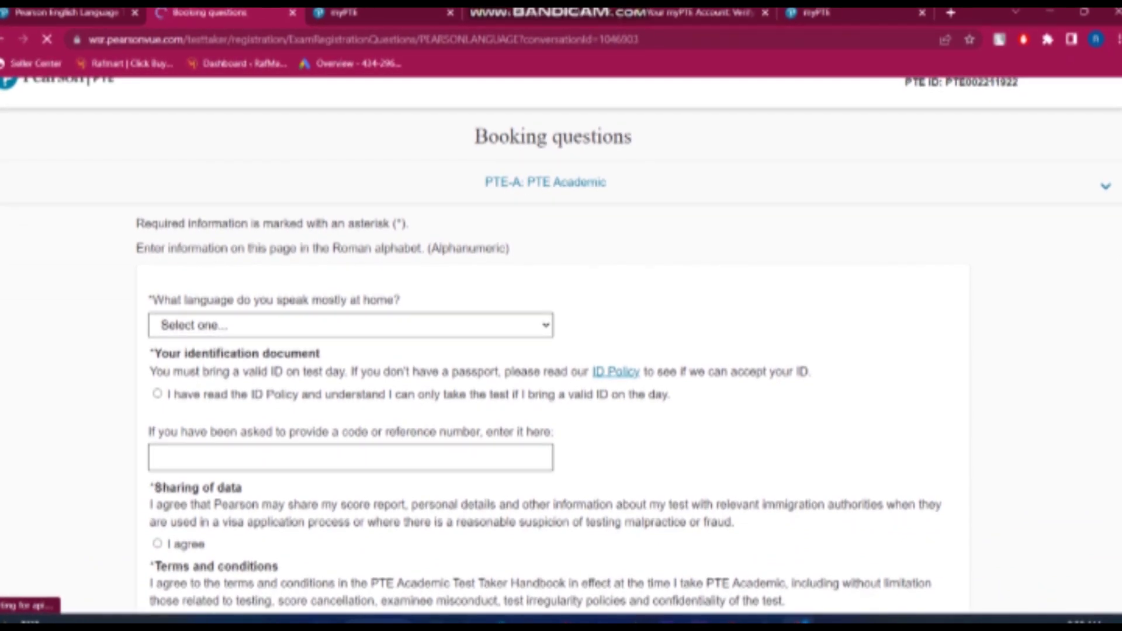
Step: Select Bengali as the home language
click(350, 326)
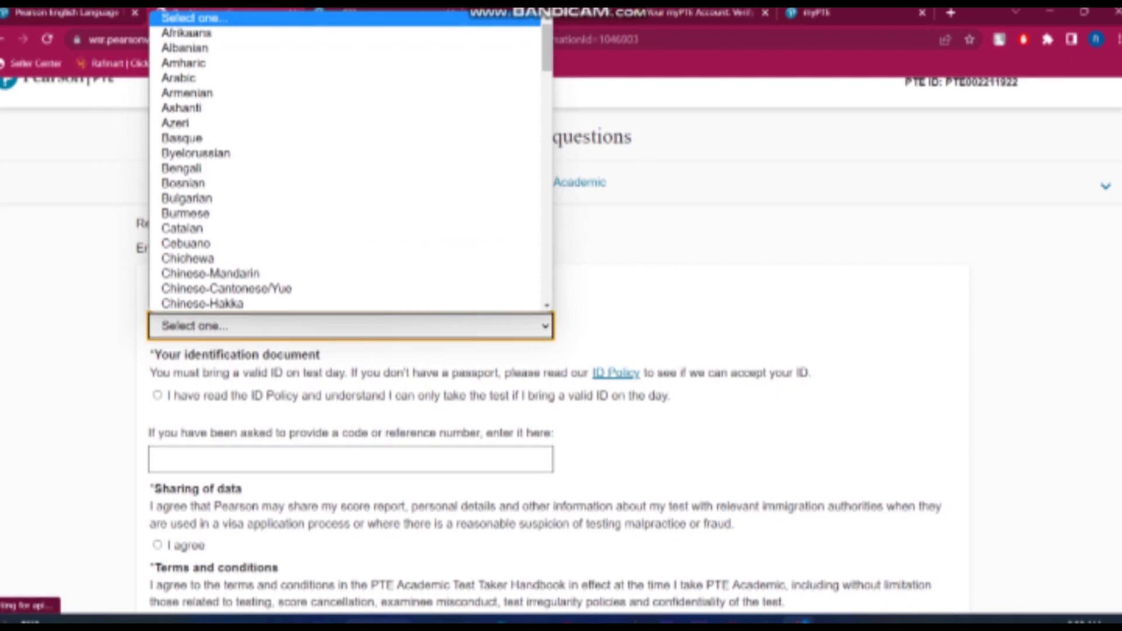
scroll(345, 292, down, 1)
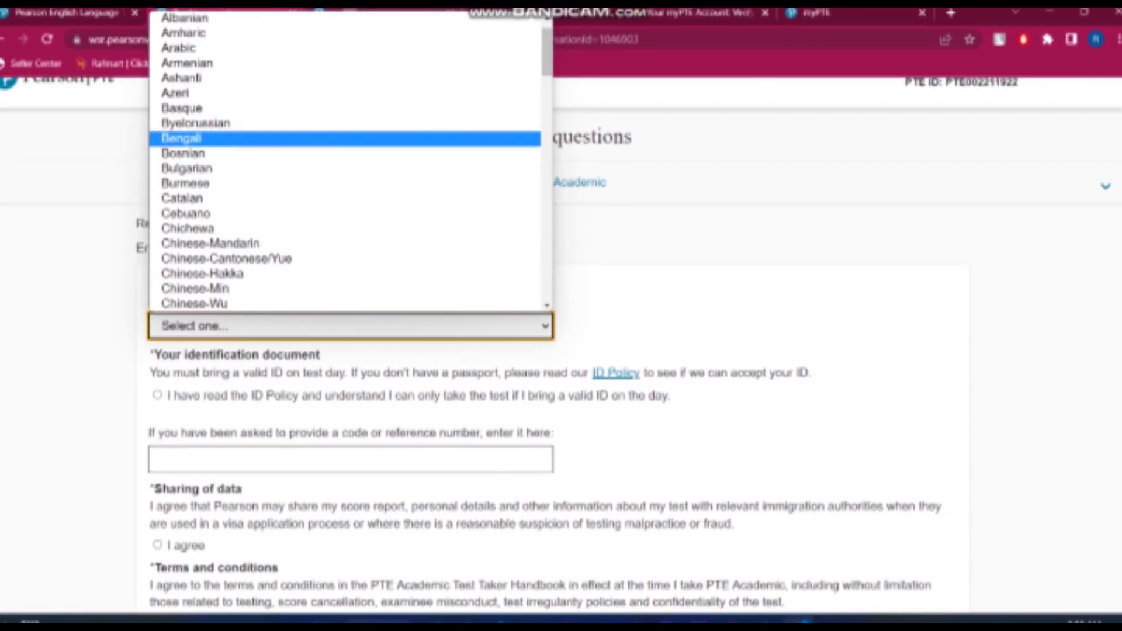
click(193, 138)
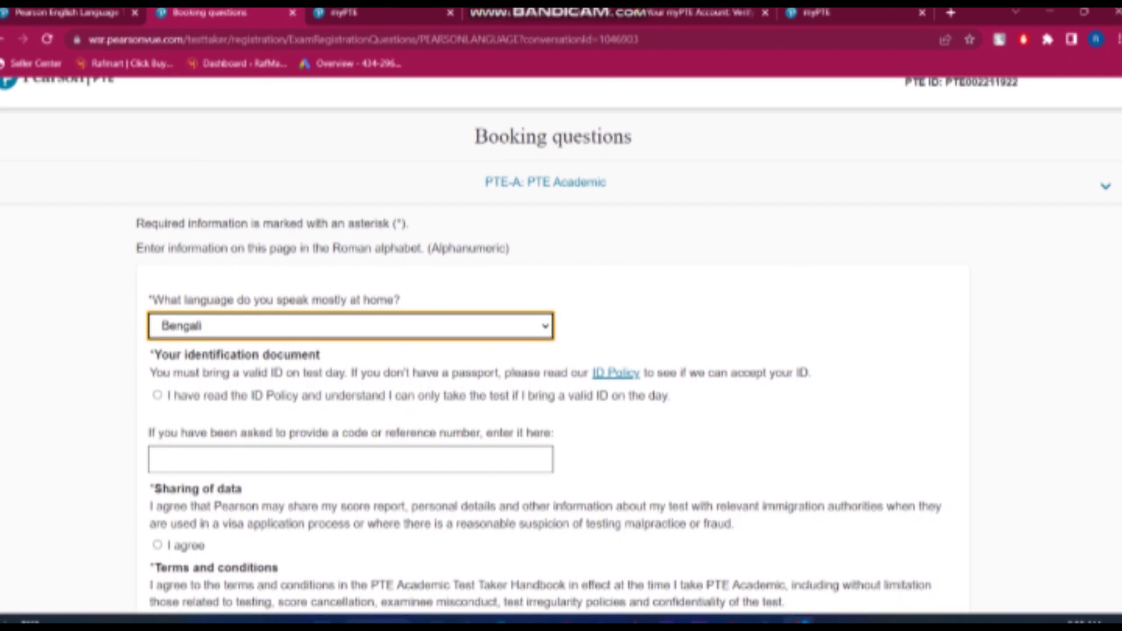
Step: Acknowledge the ID policy and agree to data sharing and the terms and conditions
scroll(561, 351, down, 3)
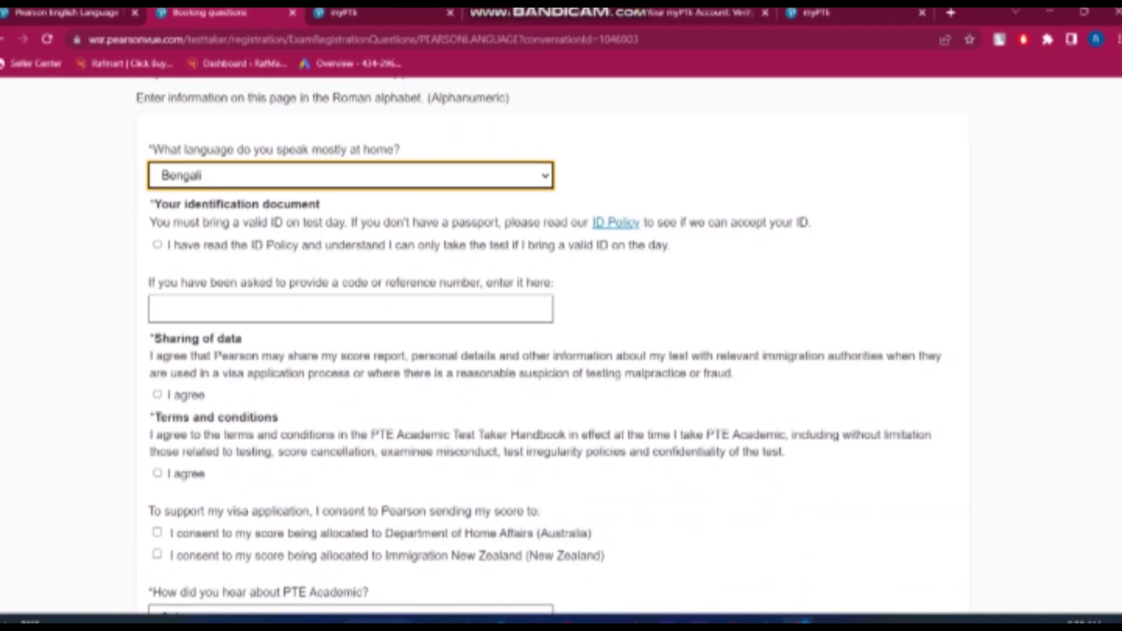
click(157, 244)
scroll(560, 350, down, 1)
scroll(561, 350, down, 1)
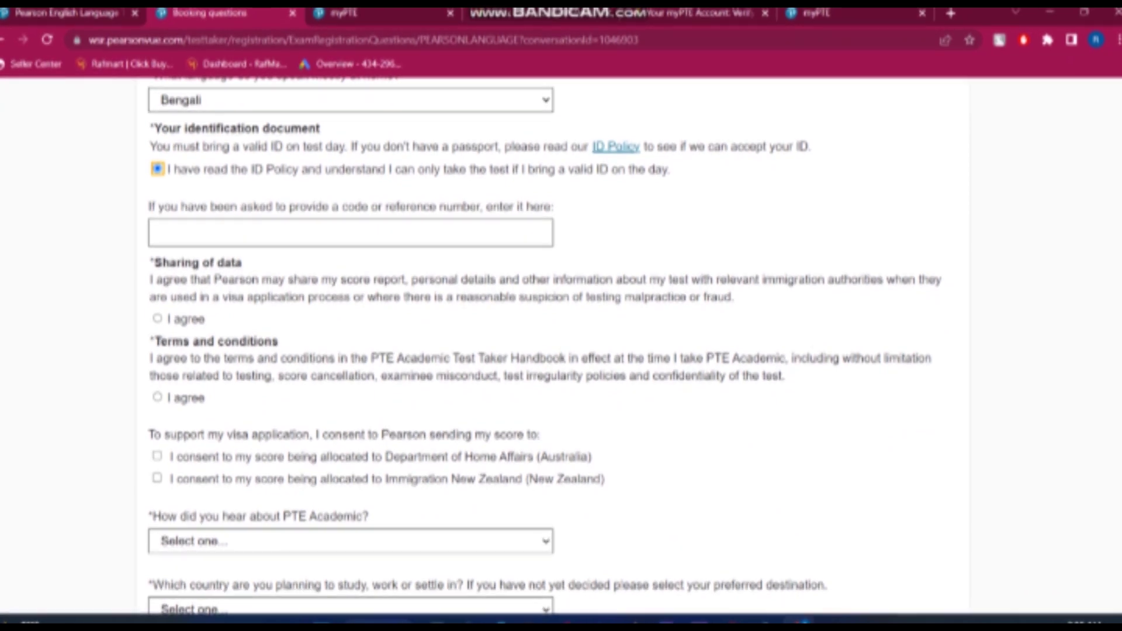
scroll(560, 351, down, 2)
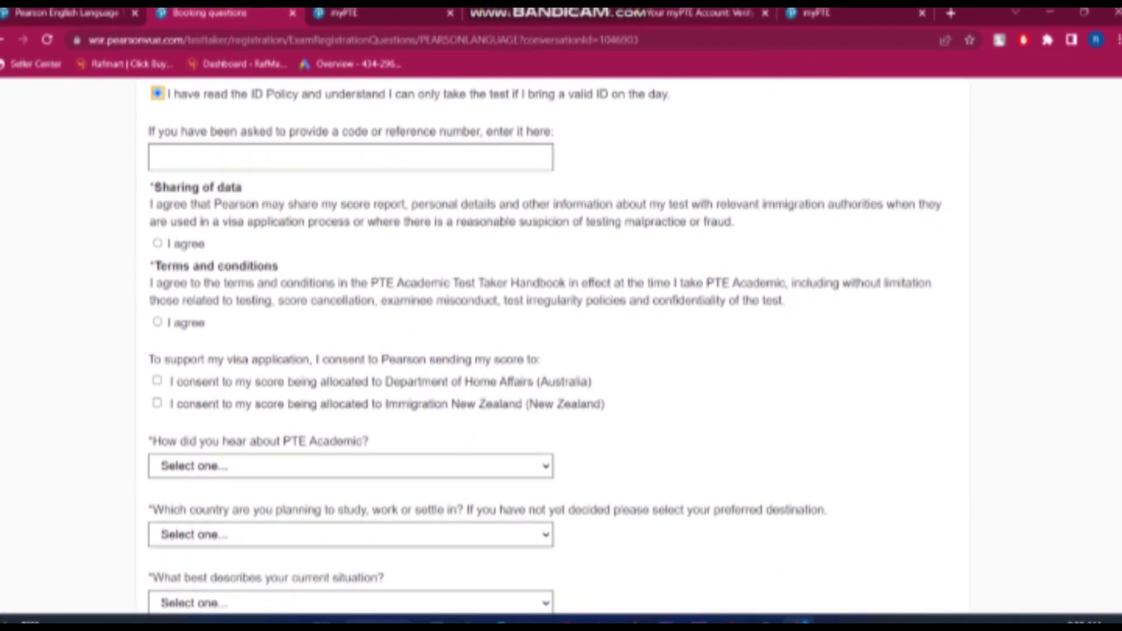
click(157, 243)
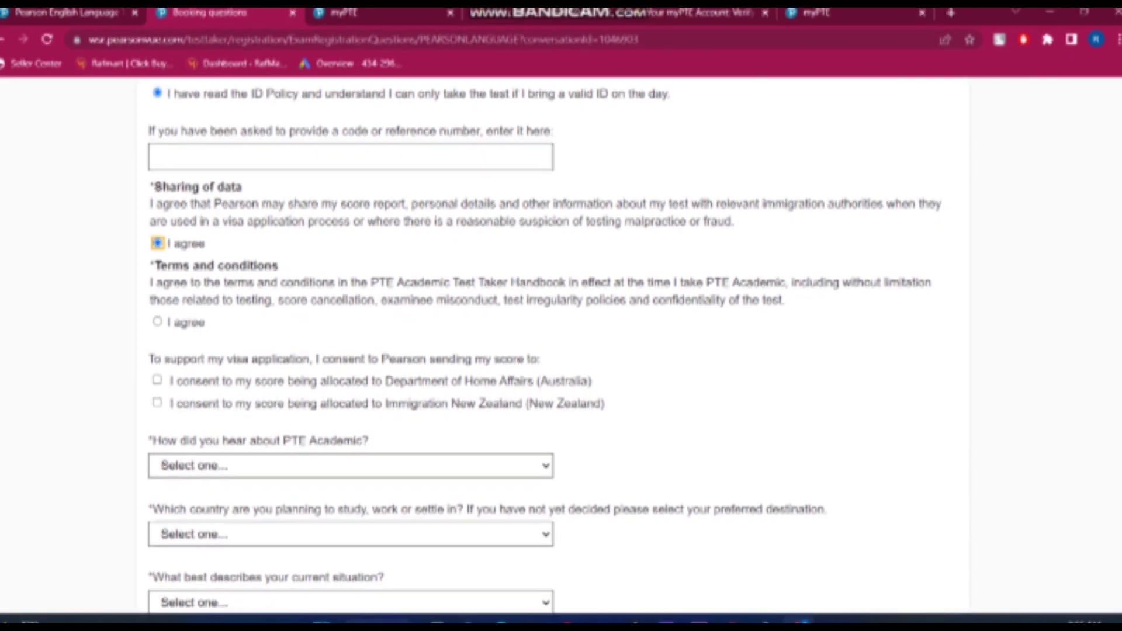
click(157, 322)
scroll(561, 351, down, 3)
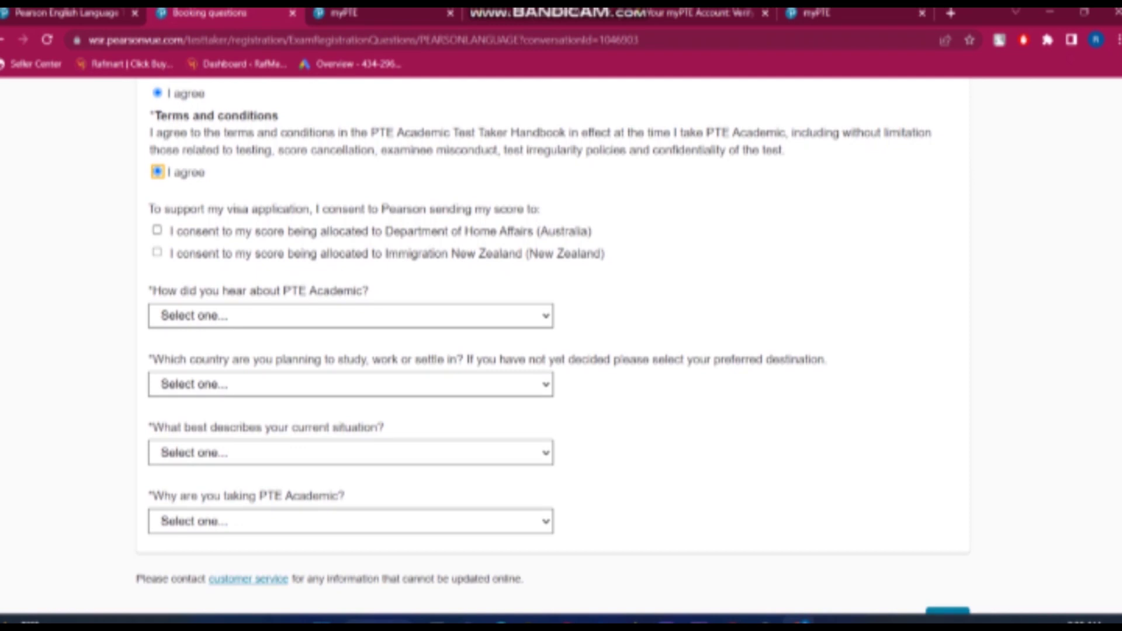
Step: Consent to sending scores to Australia and answer Friend or family as the referral source
key(Tab)
key(space)
scroll(553, 351, down, 2)
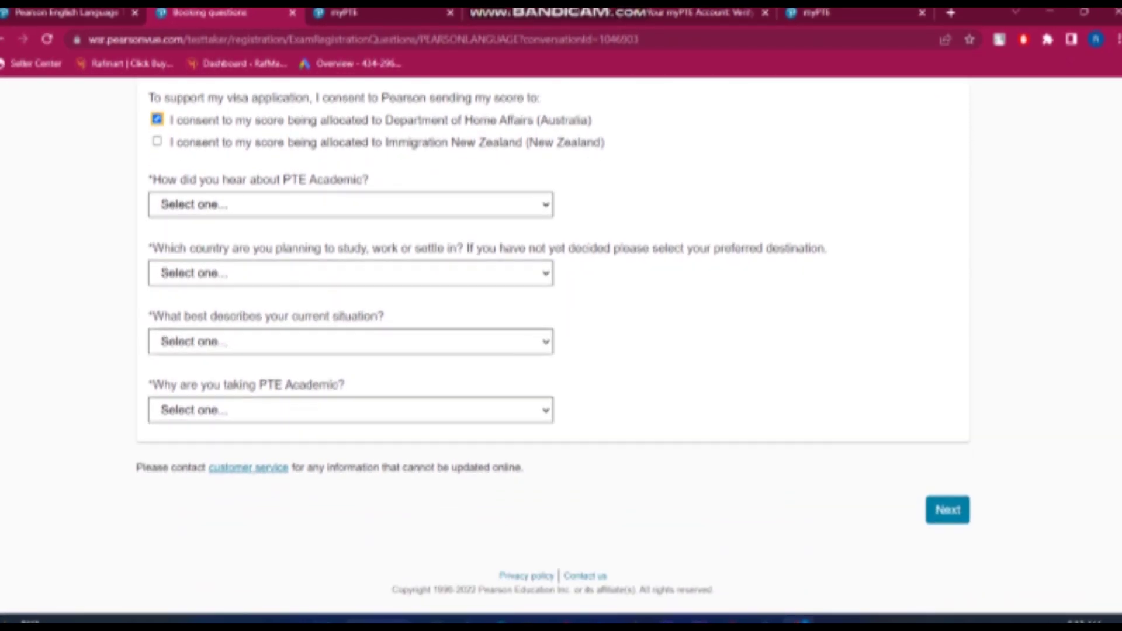
key(Tab)
key(Tab)
key(space)
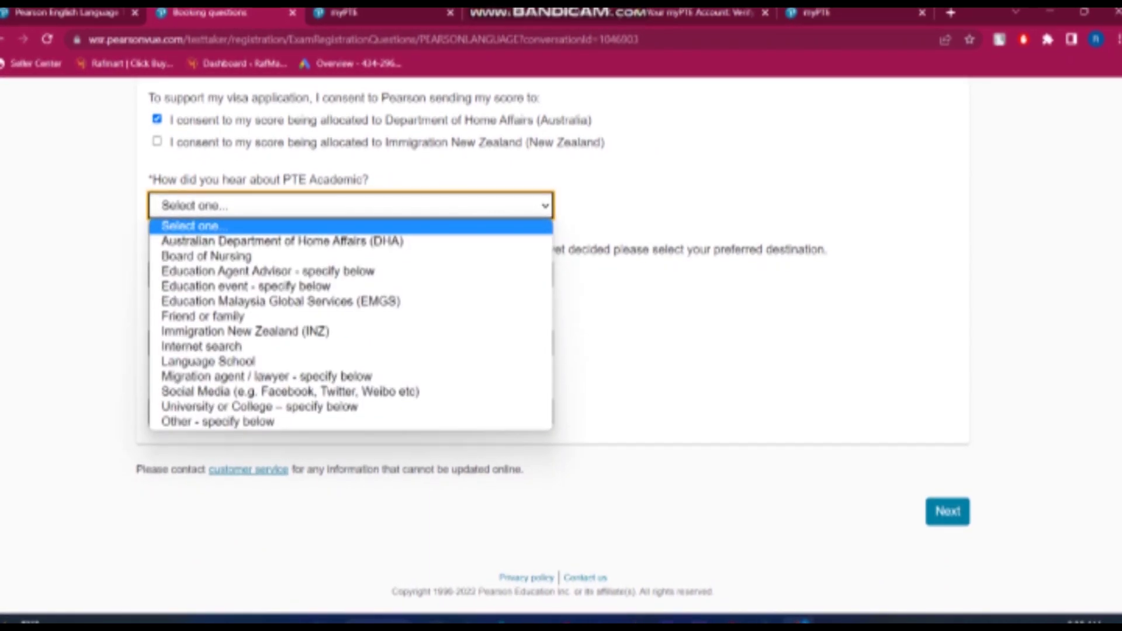
key(Down)
key(Down)
key(Down)
key(Down)
key(Down)
key(Down)
key(Down)
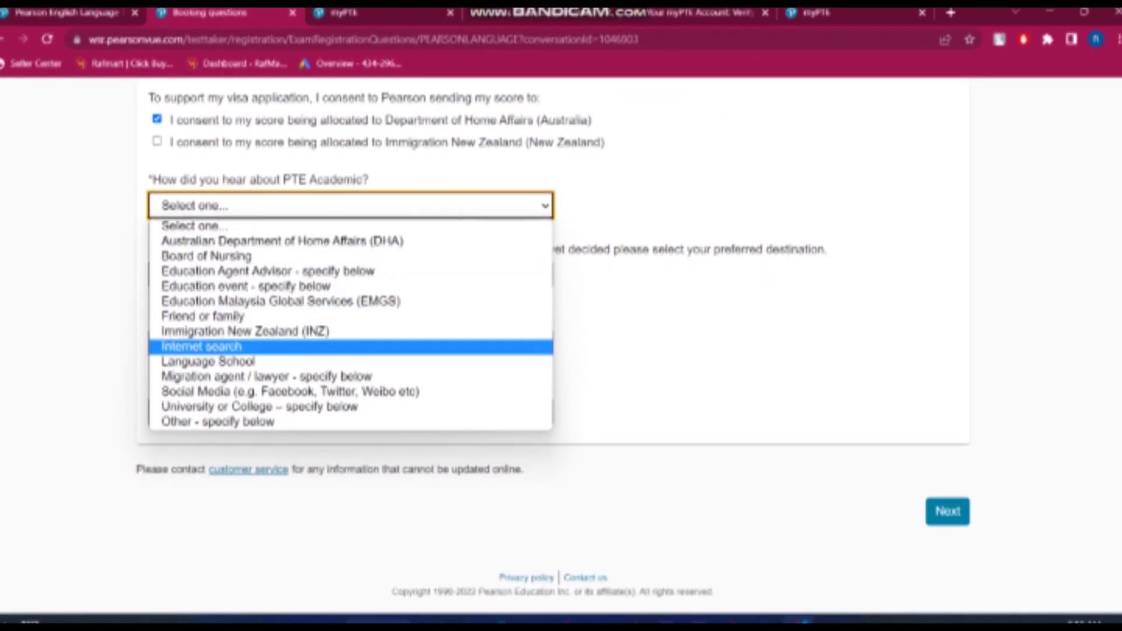
key(Down)
key(Down)
key(Down)
key(Down)
key(Down)
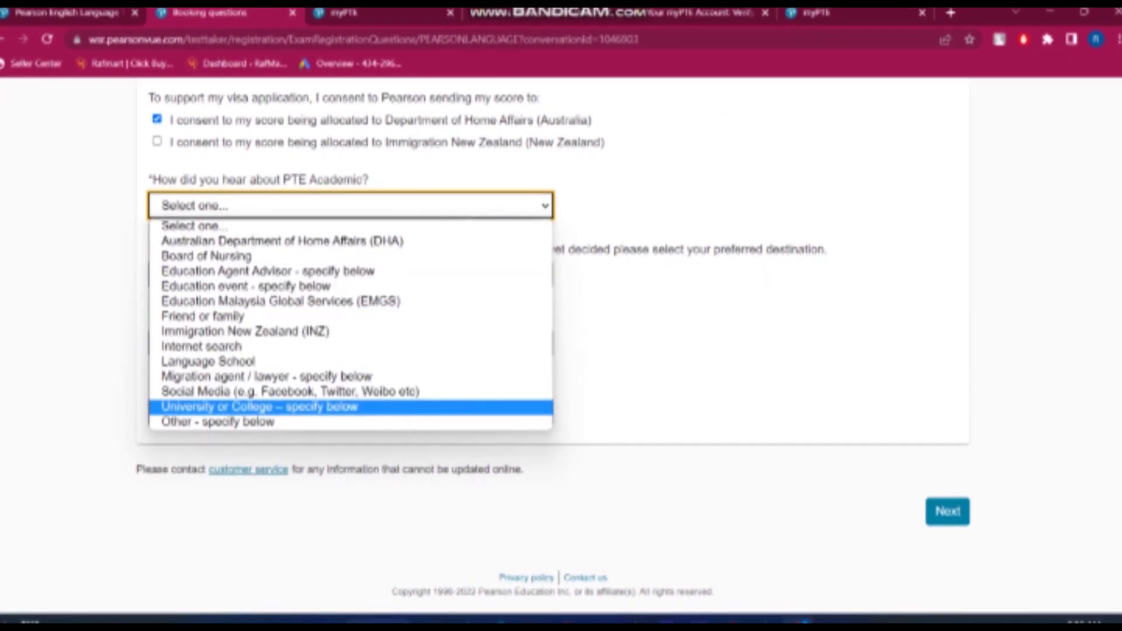
key(Up)
key(Up)
key(Up)
key(Up)
key(Up)
key(Up)
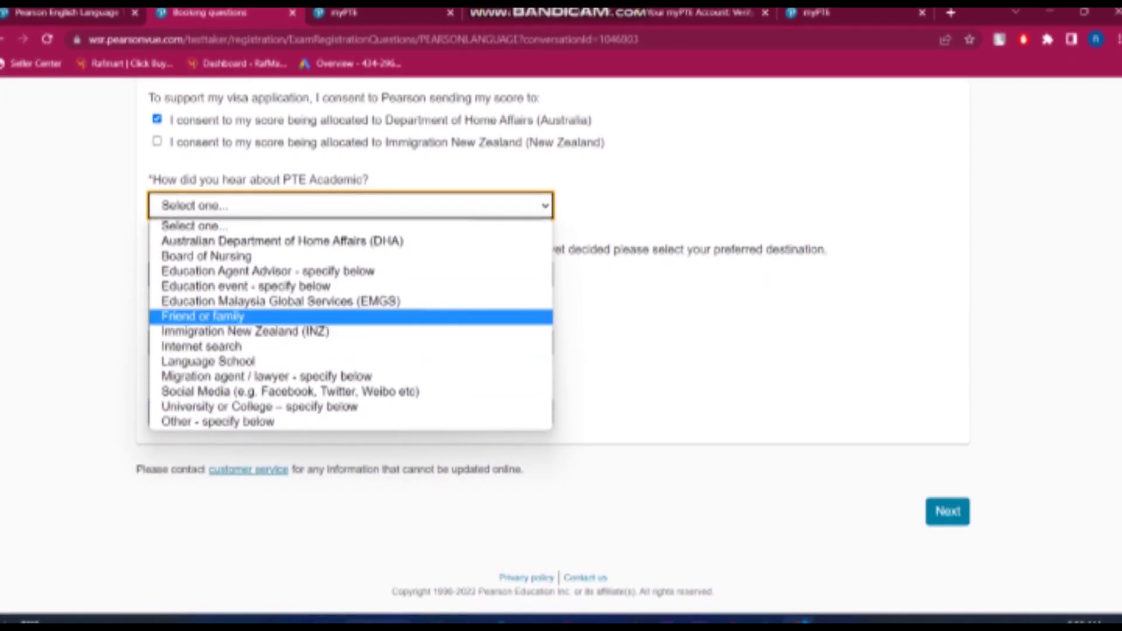
key(Return)
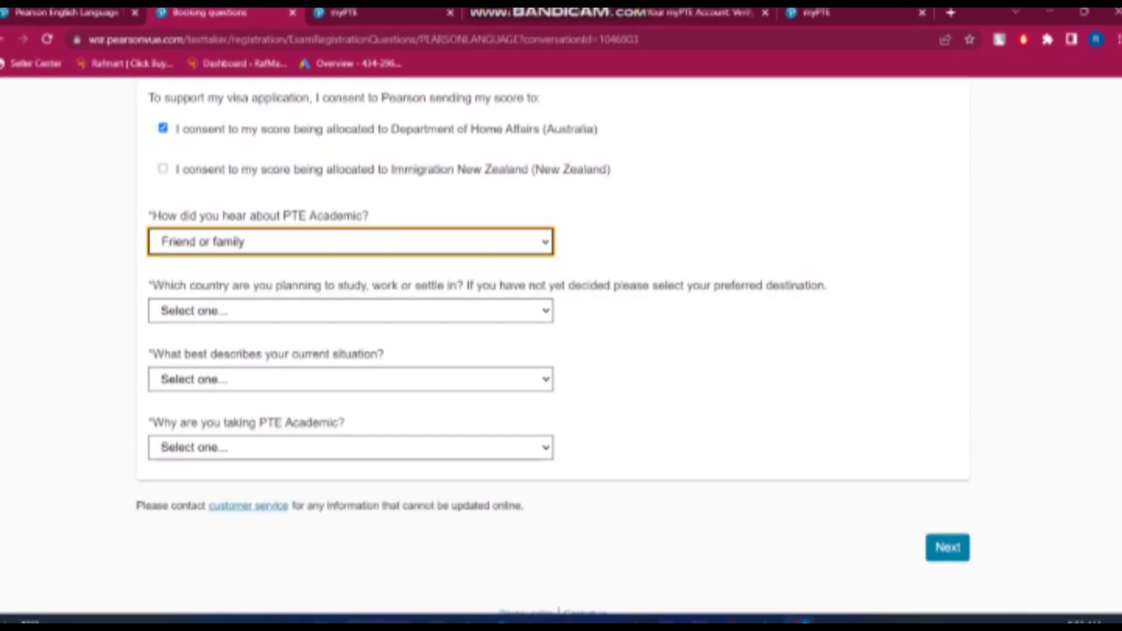
Step: Set destination country to Australia and current situation to Student - High School graduate
click(351, 310)
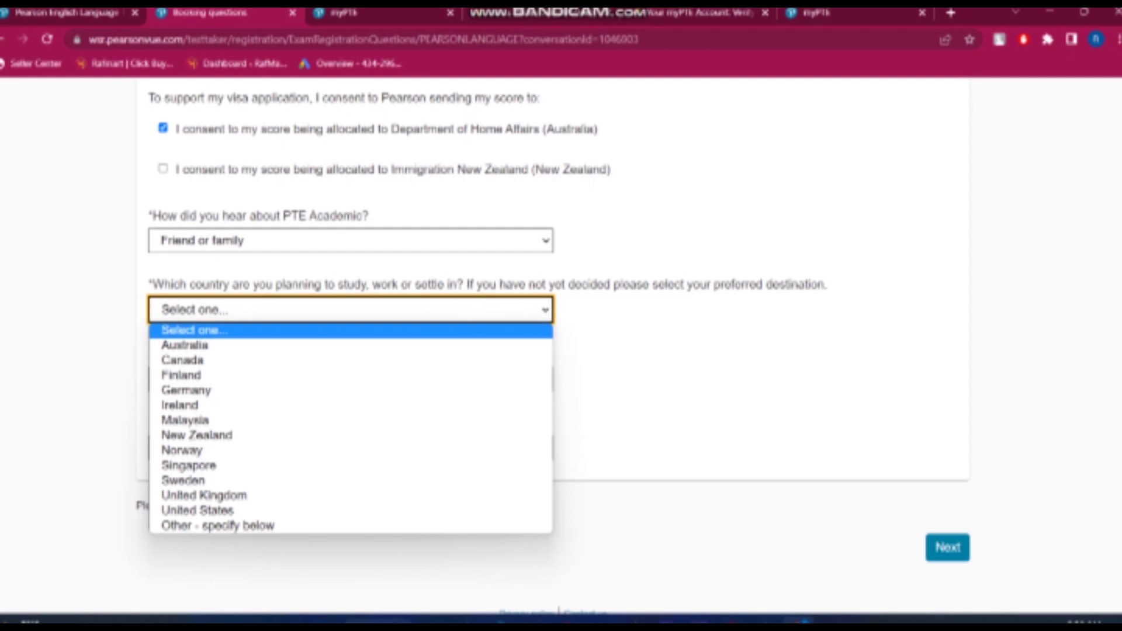
key(Down)
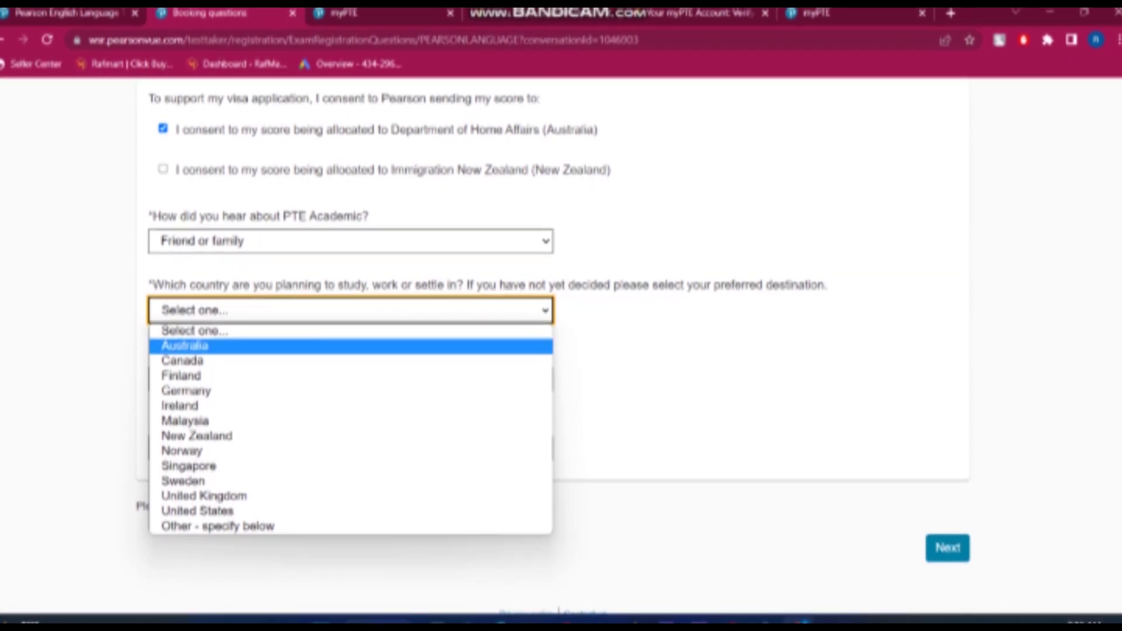
key(Return)
scroll(560, 350, down, 1)
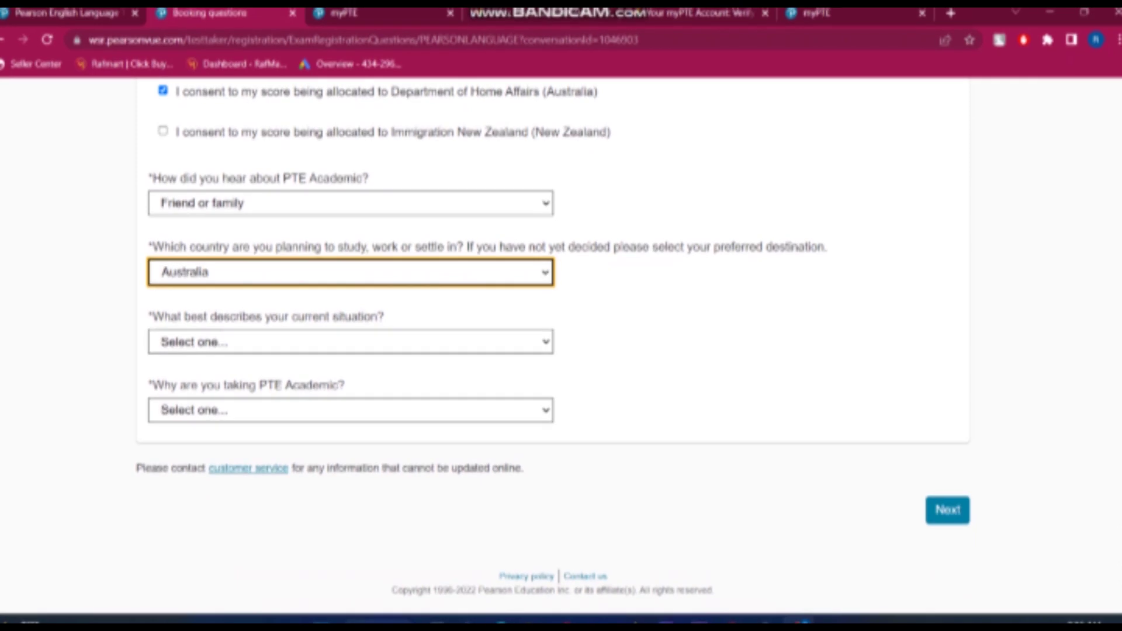
click(351, 340)
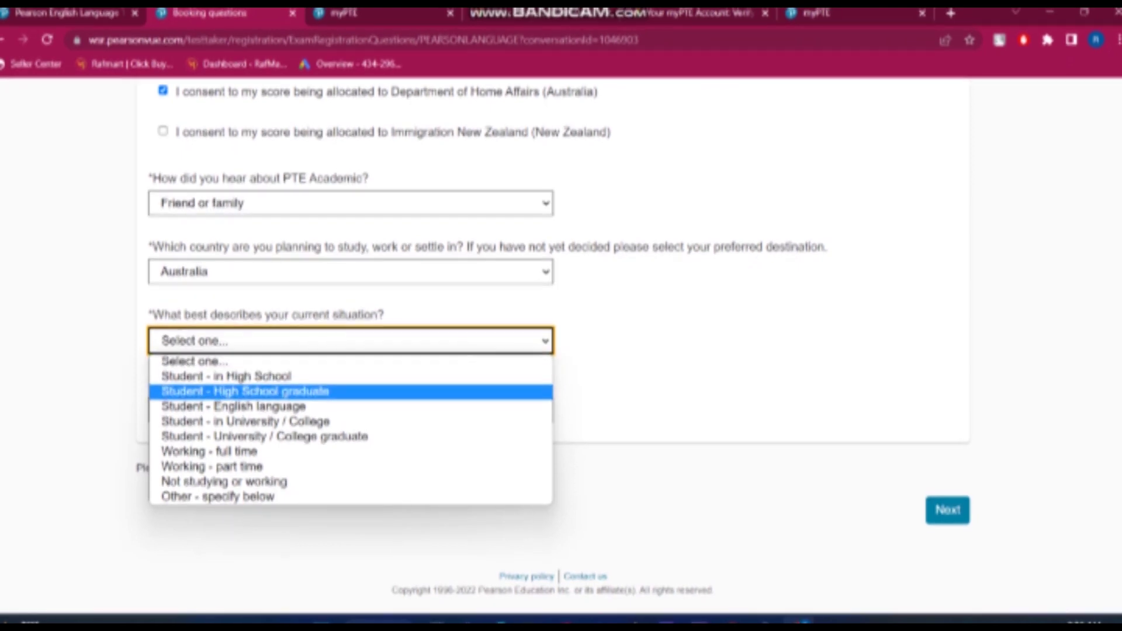
key(Return)
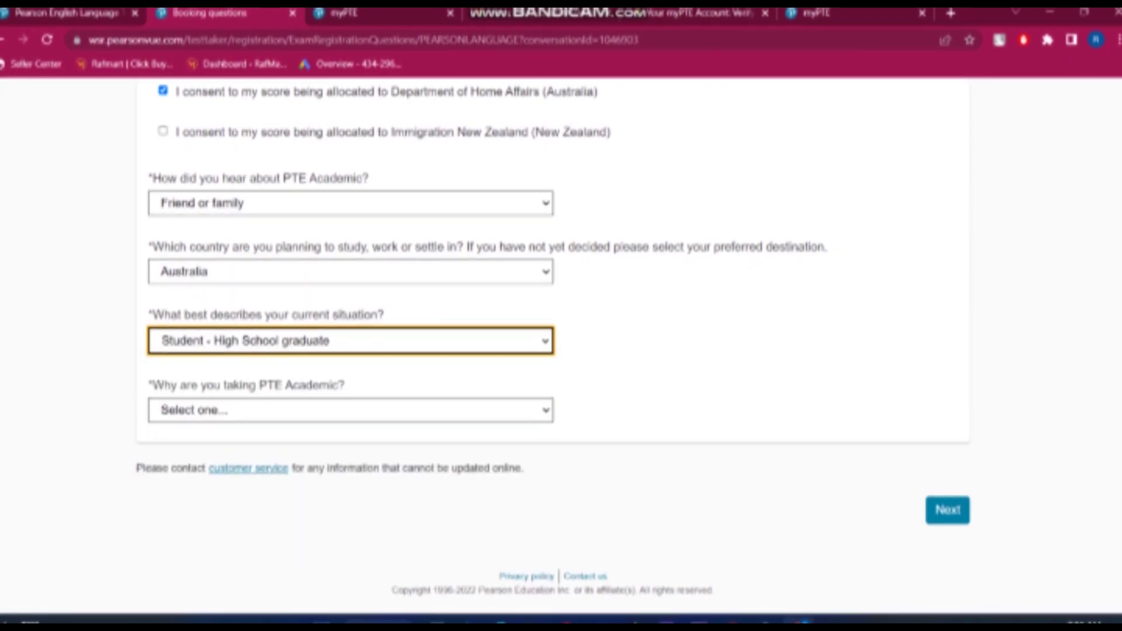
Step: Choose Study as the reason for taking PTE Academic
key(Tab)
key(alt+Down)
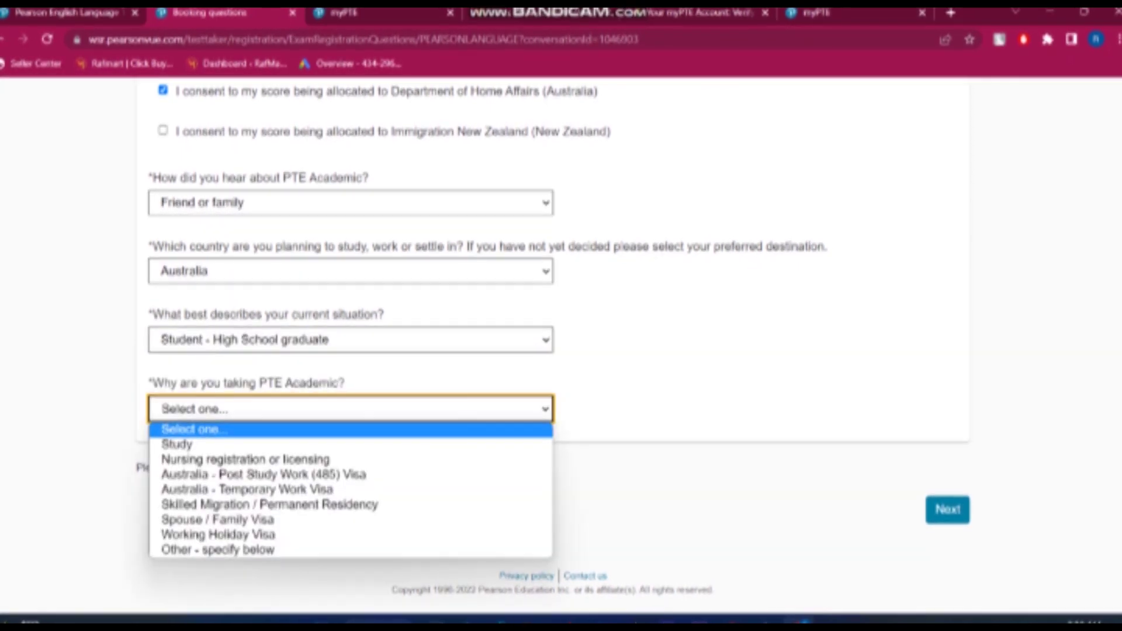
key(Down)
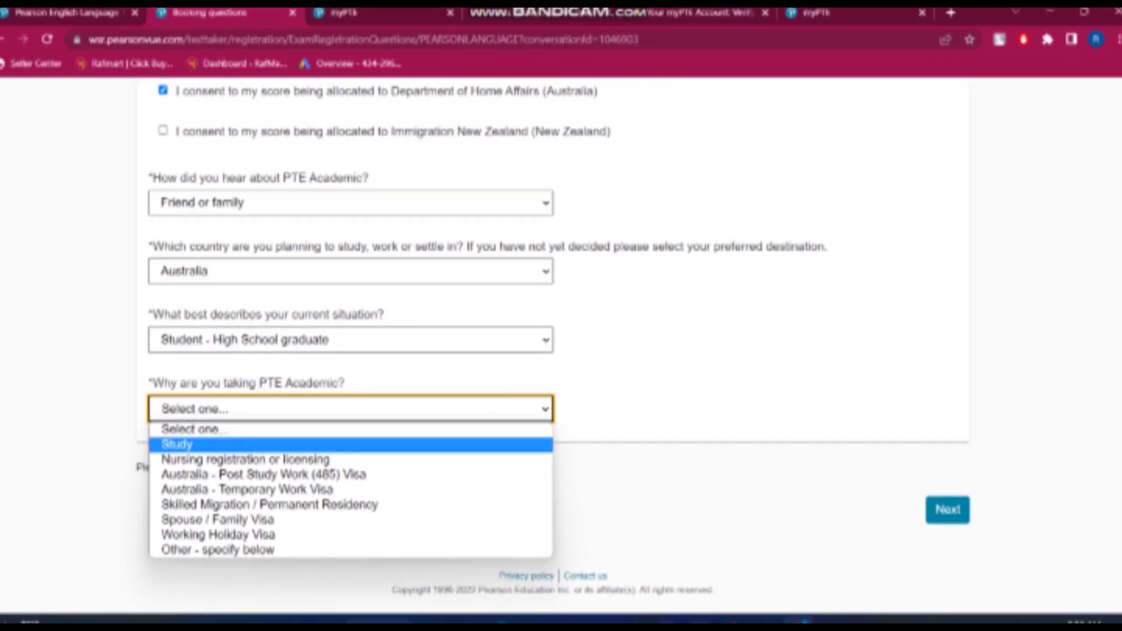
key(Return)
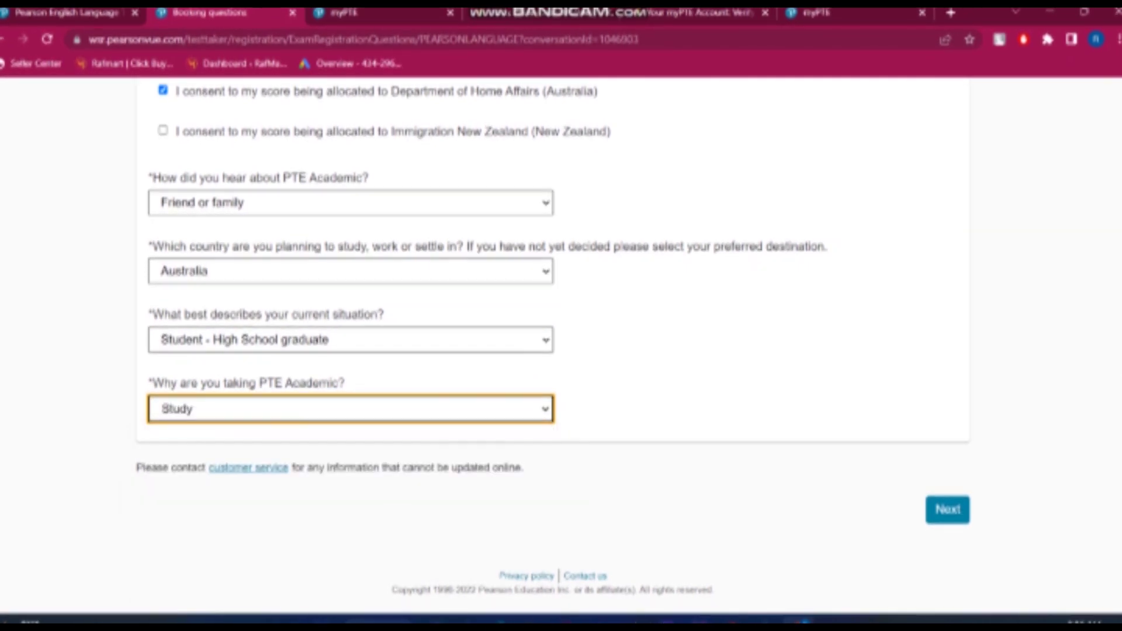
Step: Select Undergraduate degree as the intended study level
scroll(553, 343, down, 2)
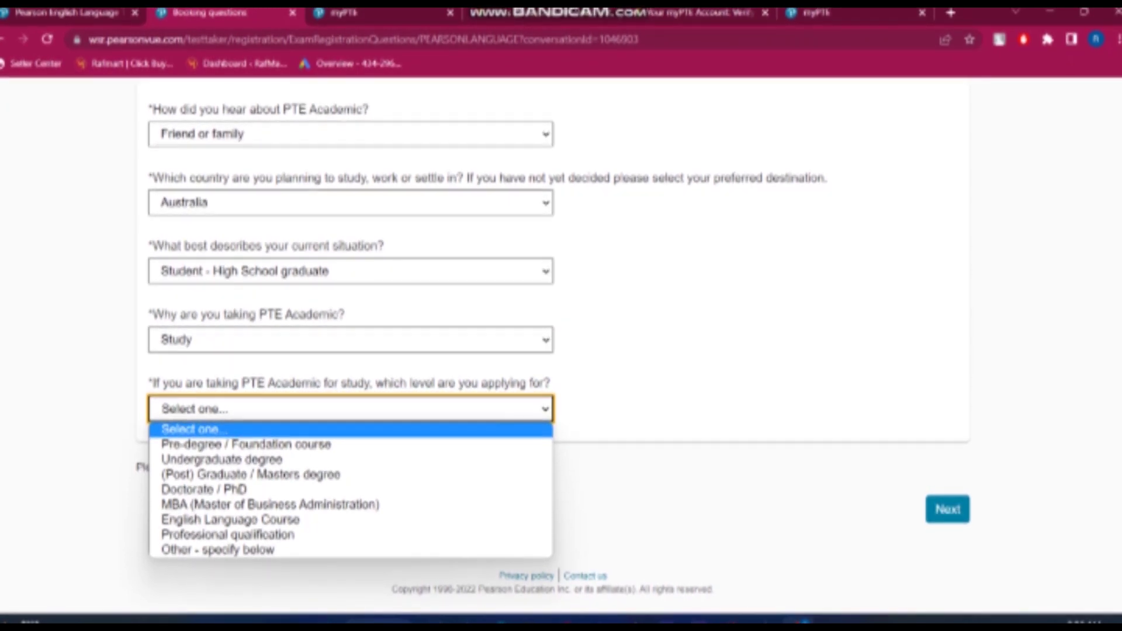
key(Down)
key(Down)
key(Down)
key(Down)
key(Down)
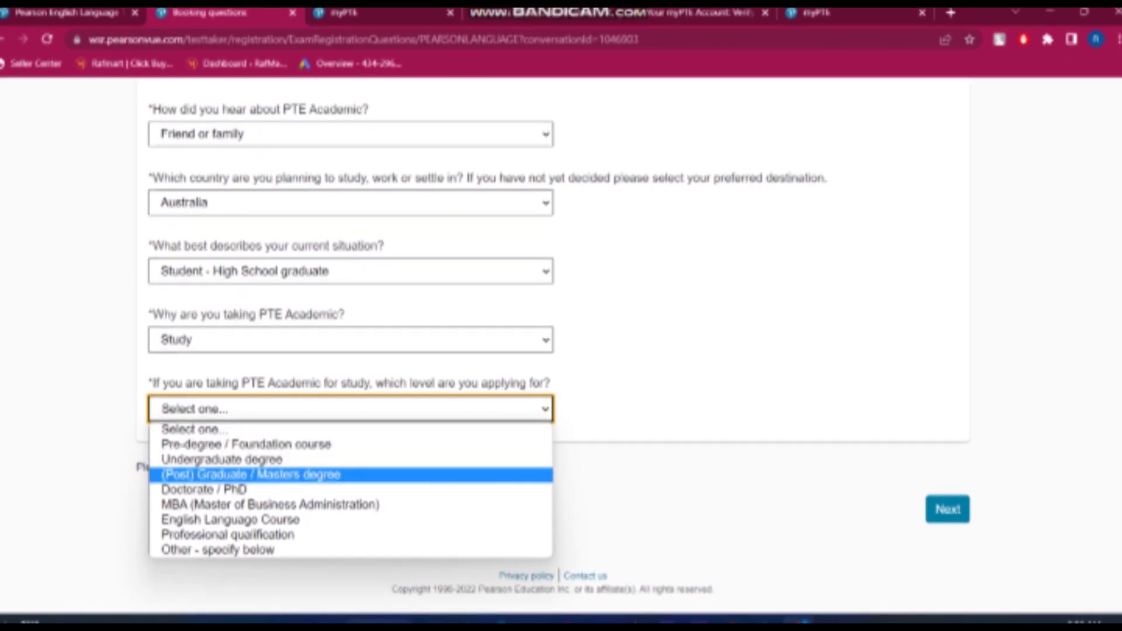
key(Down)
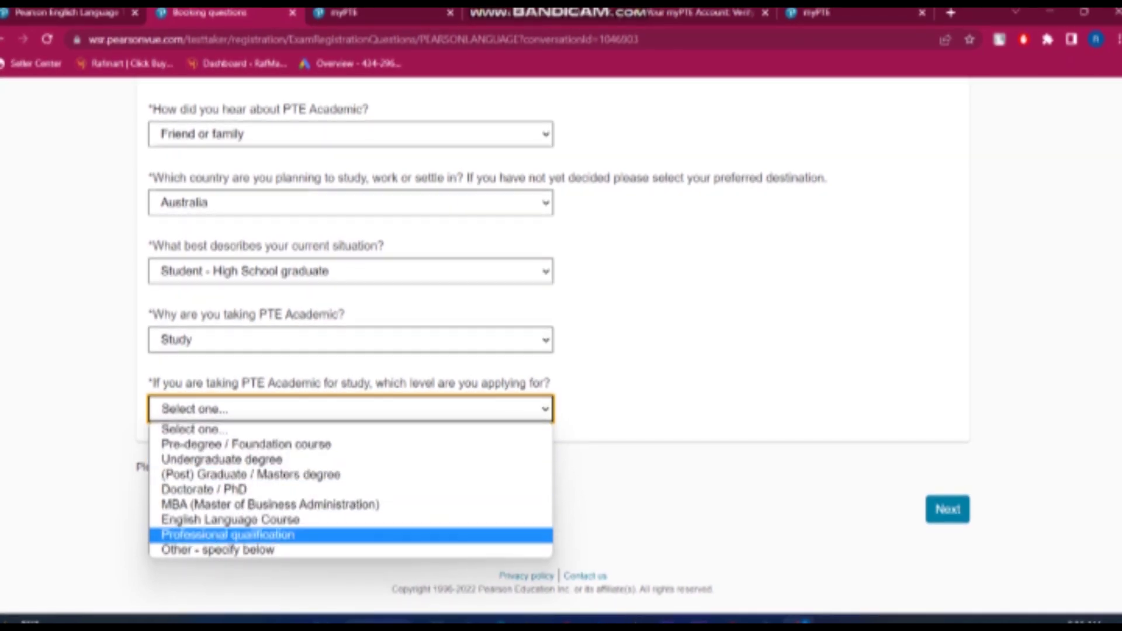
key(Down)
key(Up)
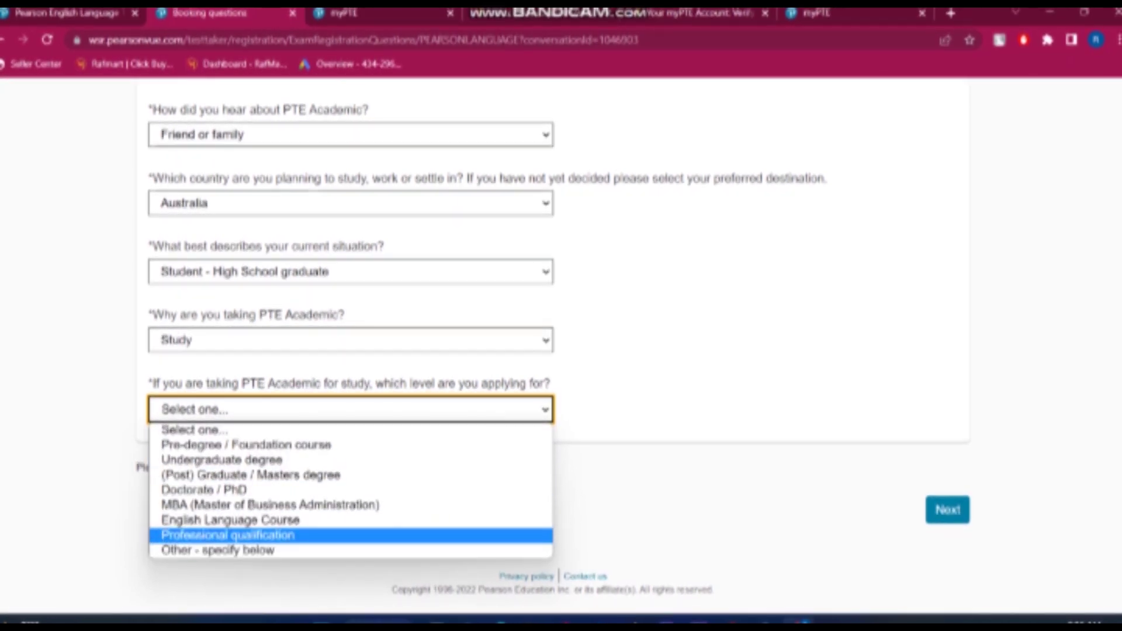
key(Up)
key(Up)
key(Up)
key(Up)
key(Up)
key(Up)
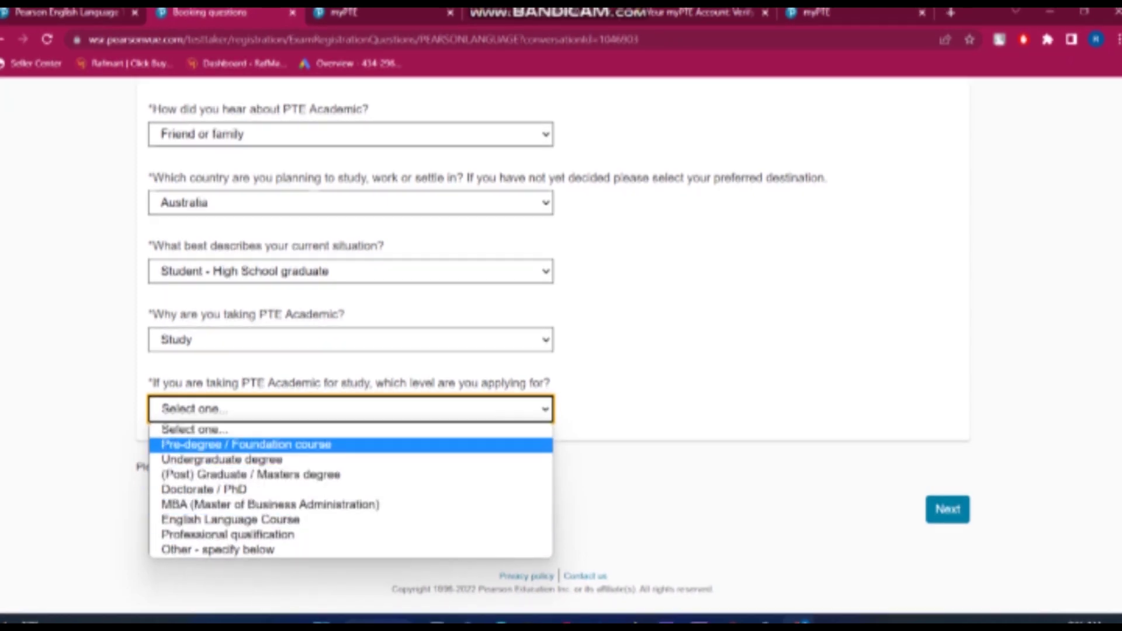
key(Down)
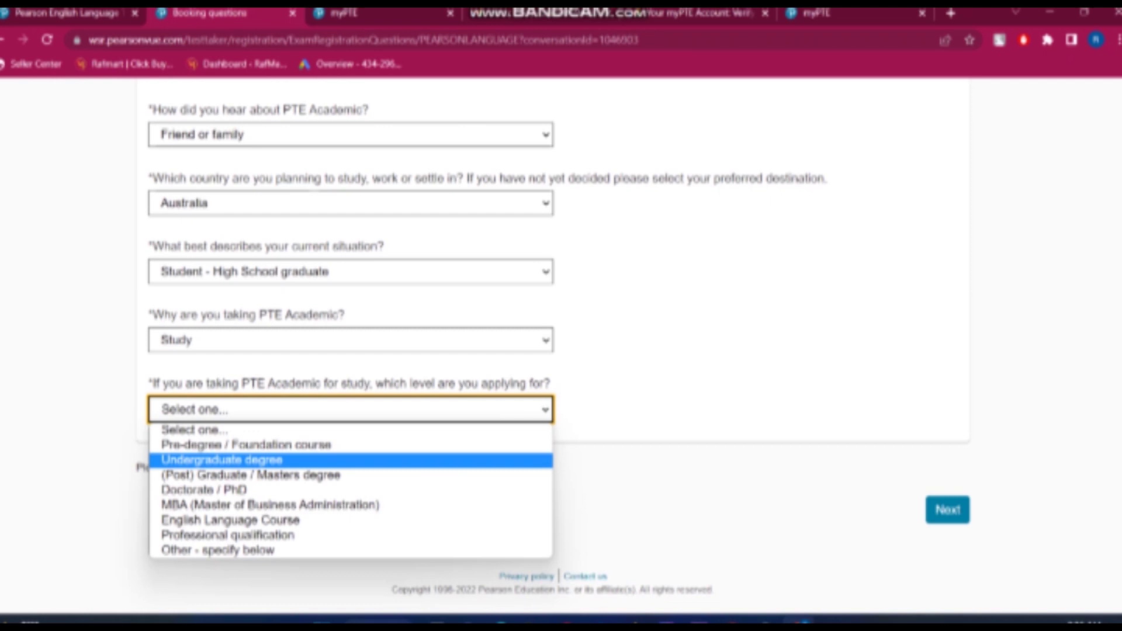
key(Return)
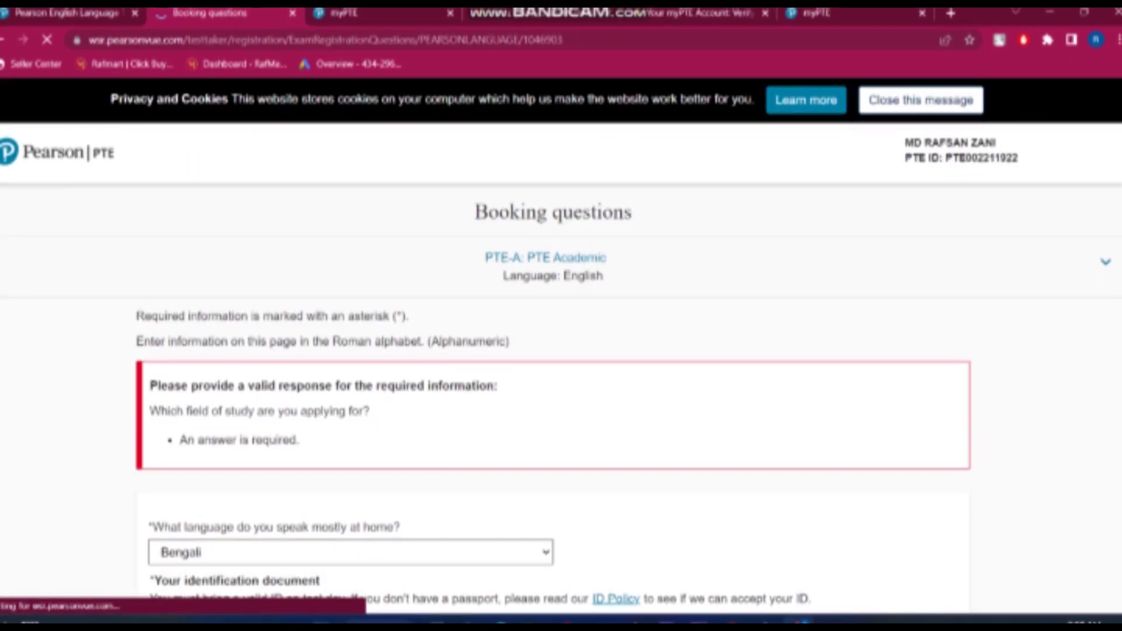
Step: Answer Business and Management for field of study and submit the booking questions
scroll(561, 350, down, 3)
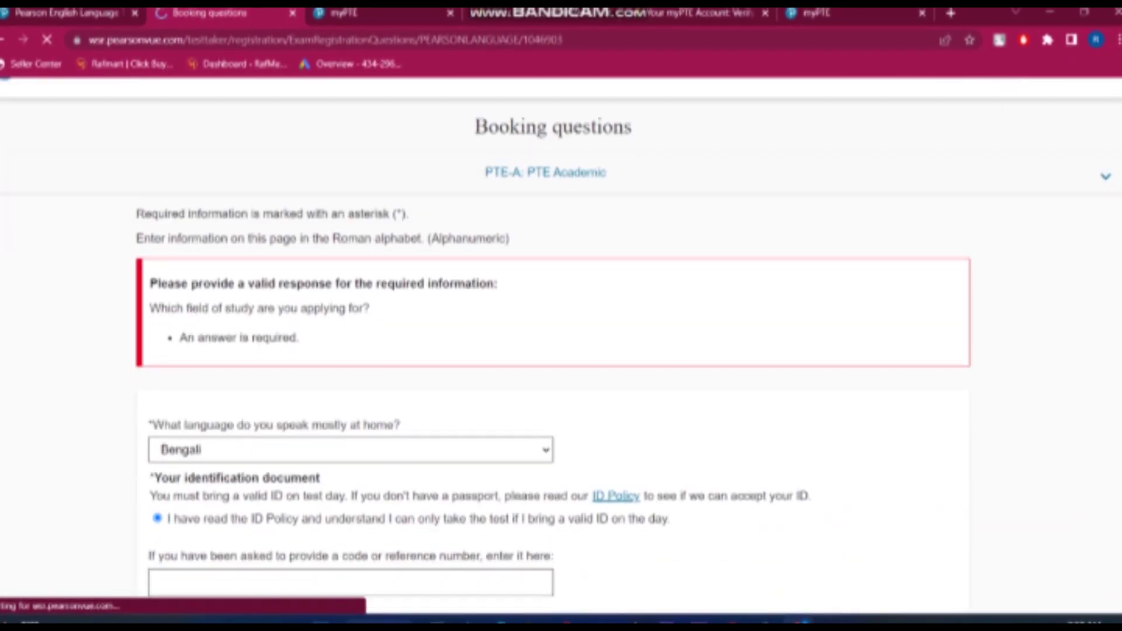
scroll(561, 351, down, 1)
scroll(561, 350, down, 7)
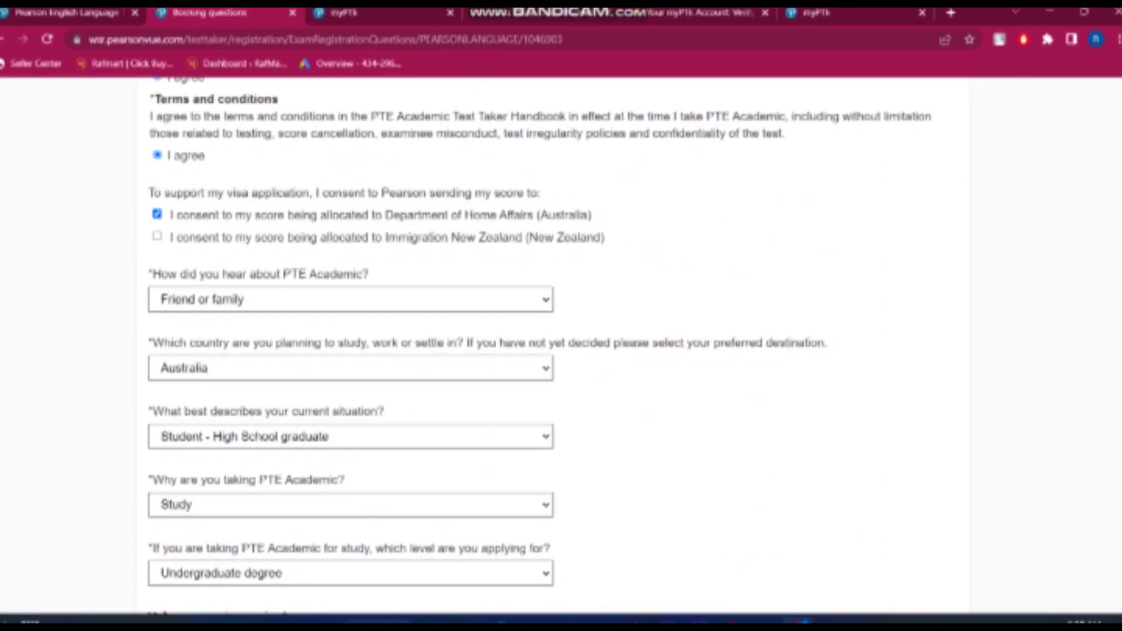
scroll(561, 351, down, 2)
scroll(561, 350, down, 2)
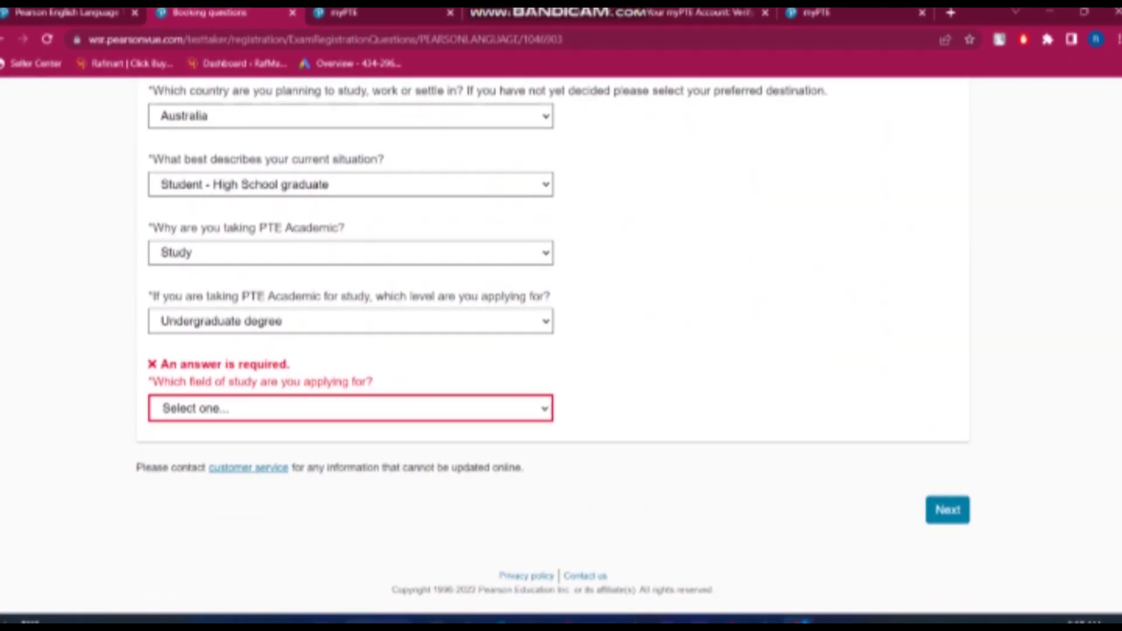
click(350, 409)
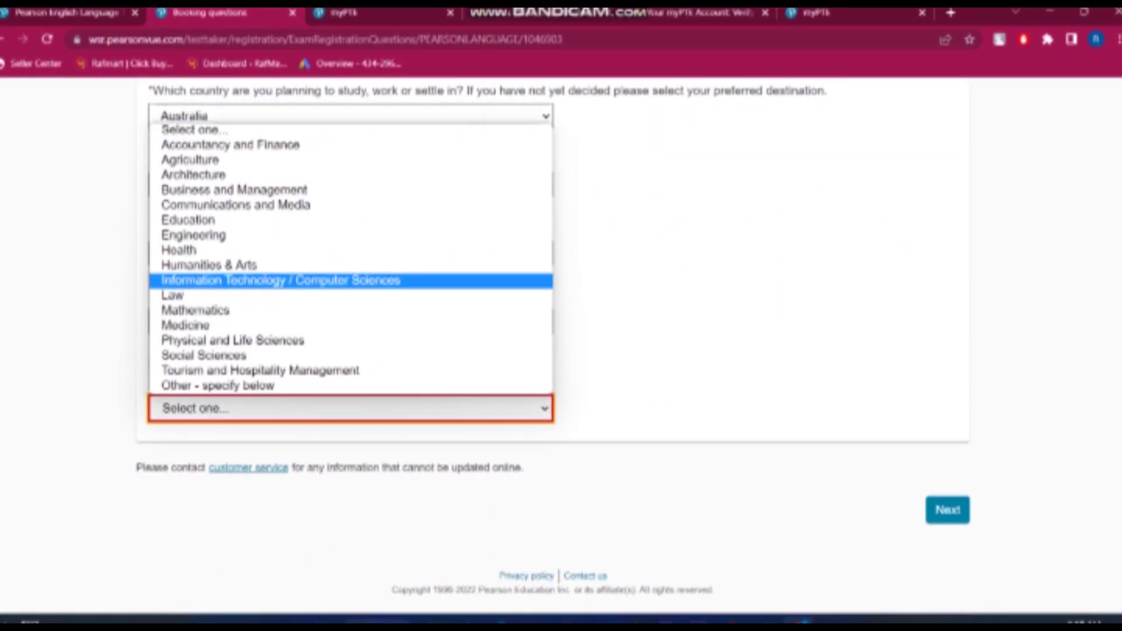
key(Escape)
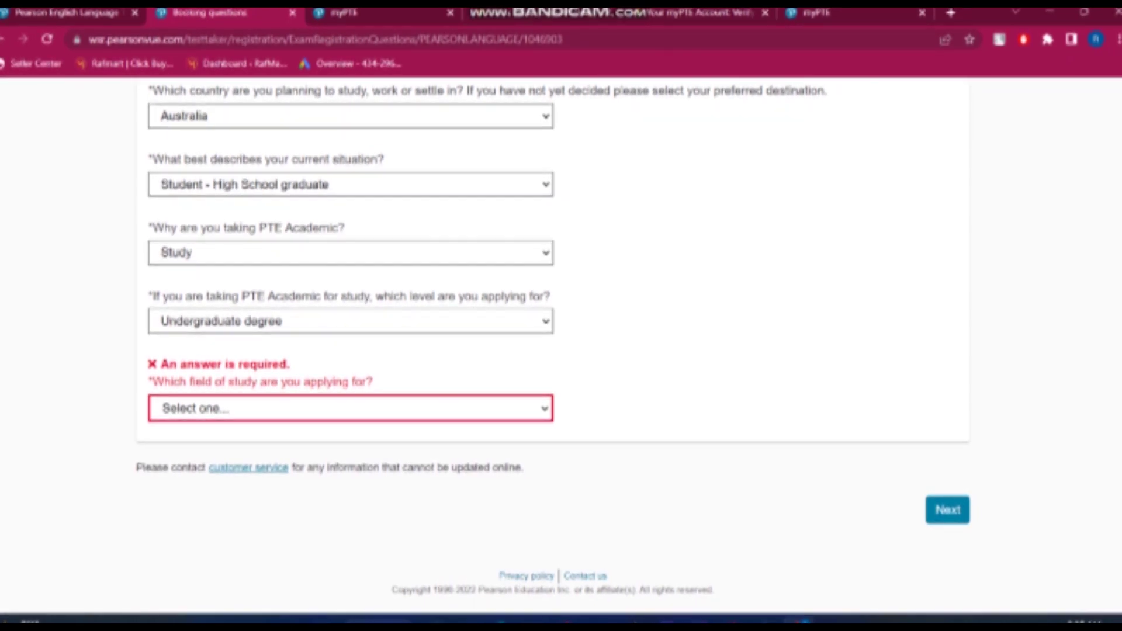
key(alt+Down)
key(Up)
key(Up)
key(Up)
key(Up)
key(Up)
key(Up)
key(Up)
key(Up)
key(Up)
key(Up)
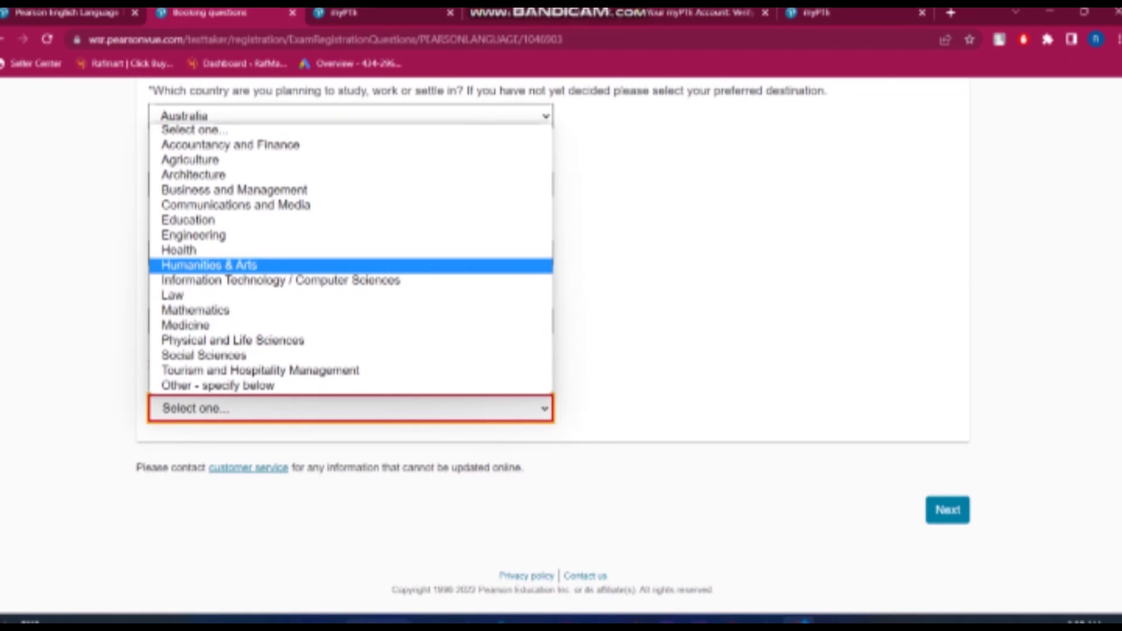
key(Down)
key(Down)
key(Down)
key(Down)
key(Down)
key(Down)
key(Down)
key(Down)
key(Down)
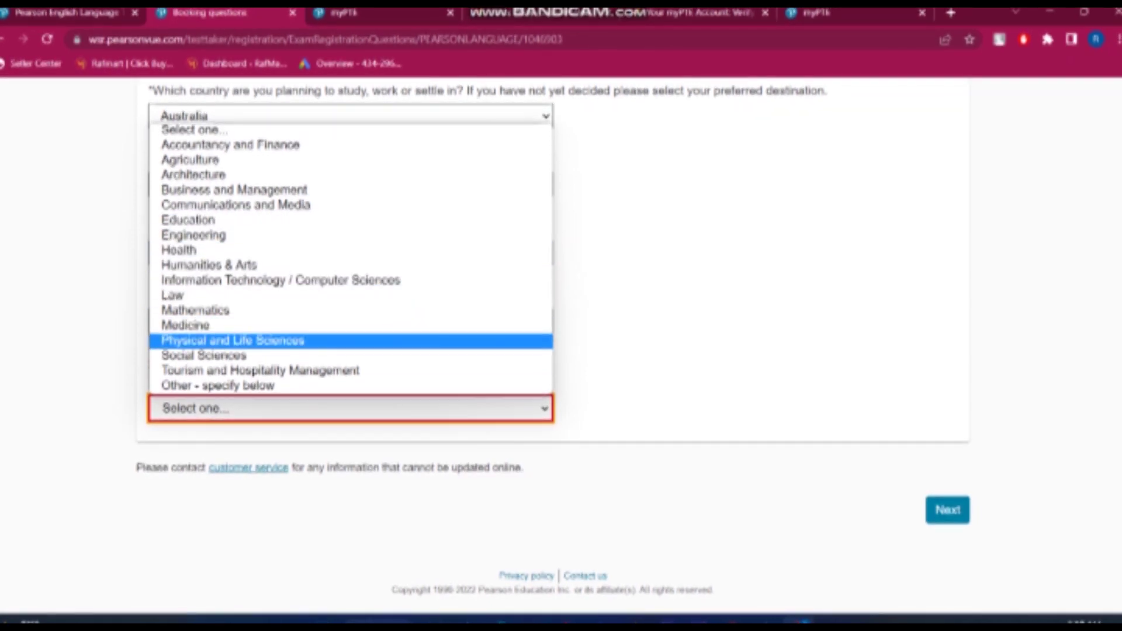
key(Up)
key(Down)
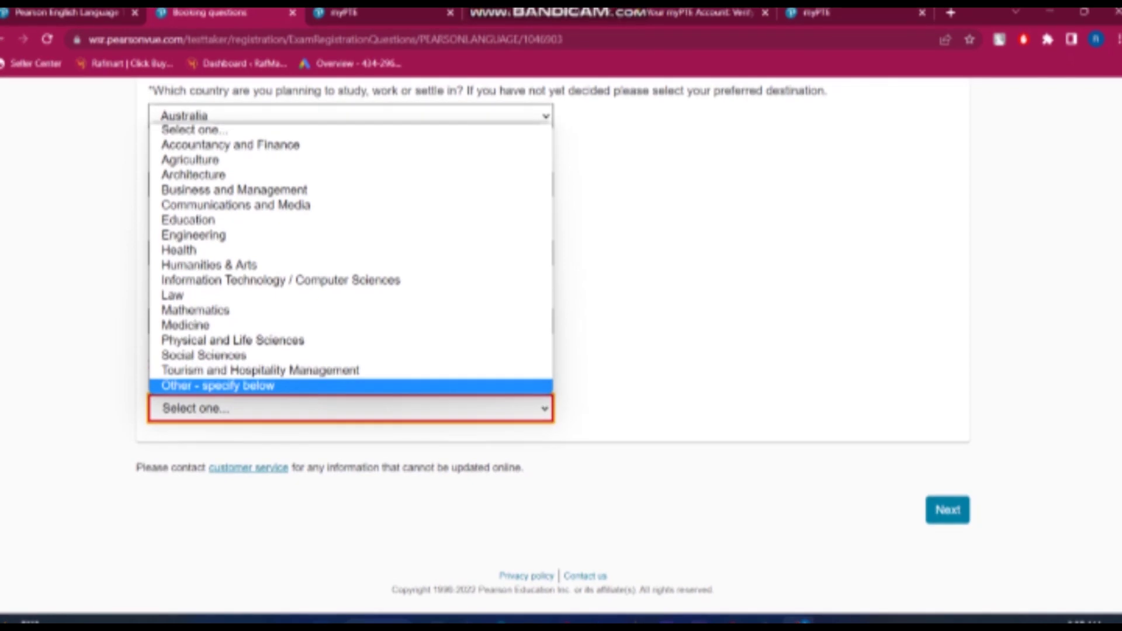
key(Up)
key(Up)
key(Up)
key(Up)
key(Up)
key(Up)
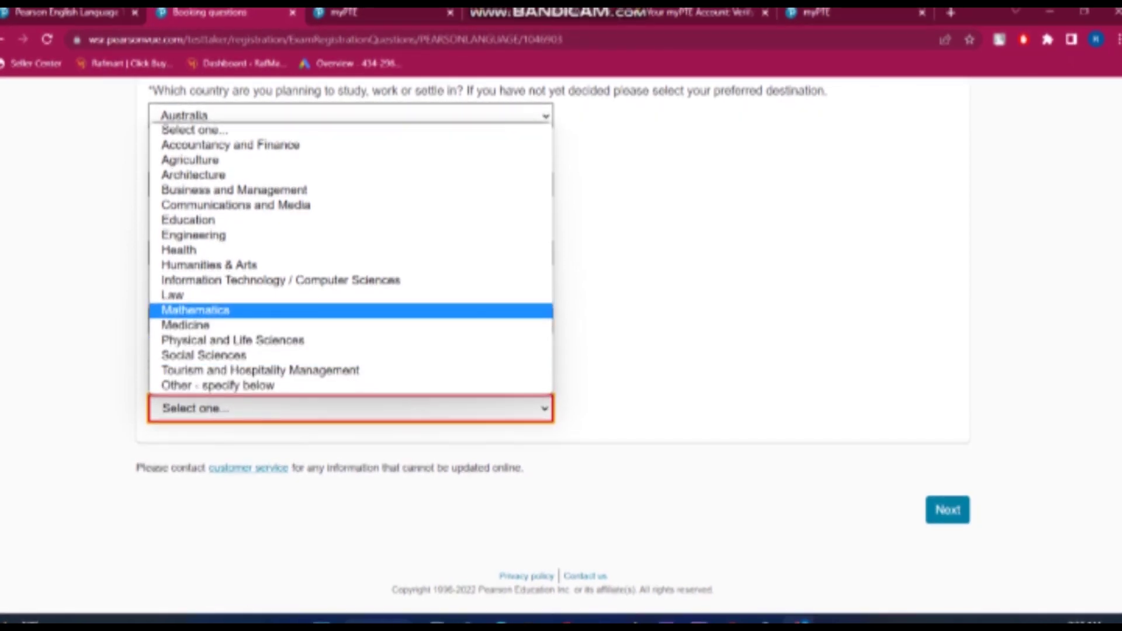
key(Up)
key(Up)
key(Up)
key(Down)
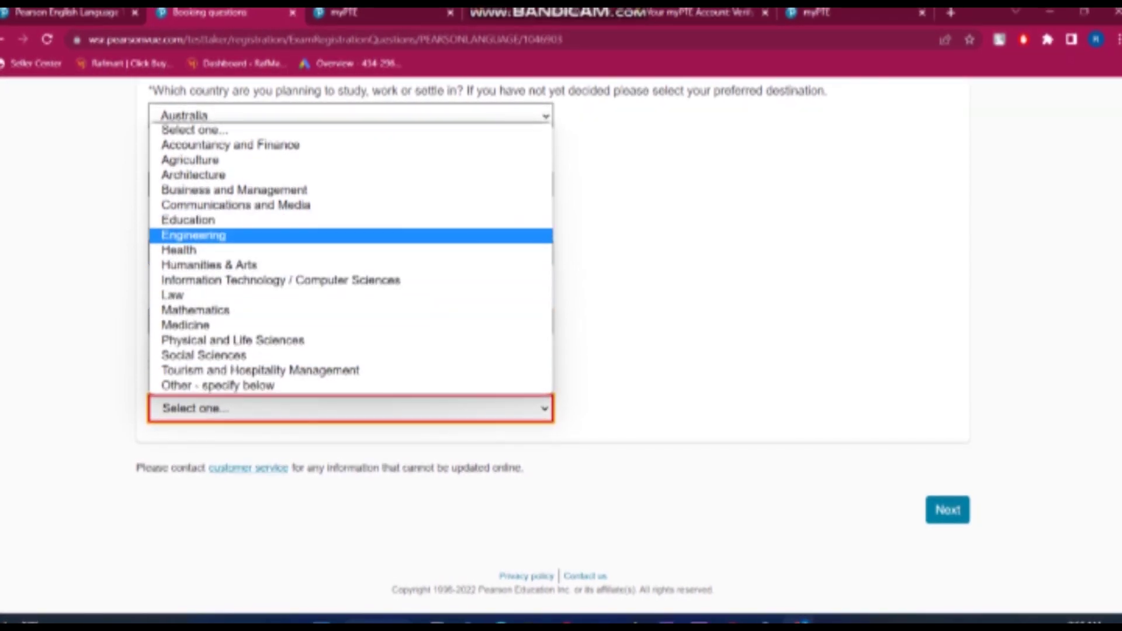
key(Up)
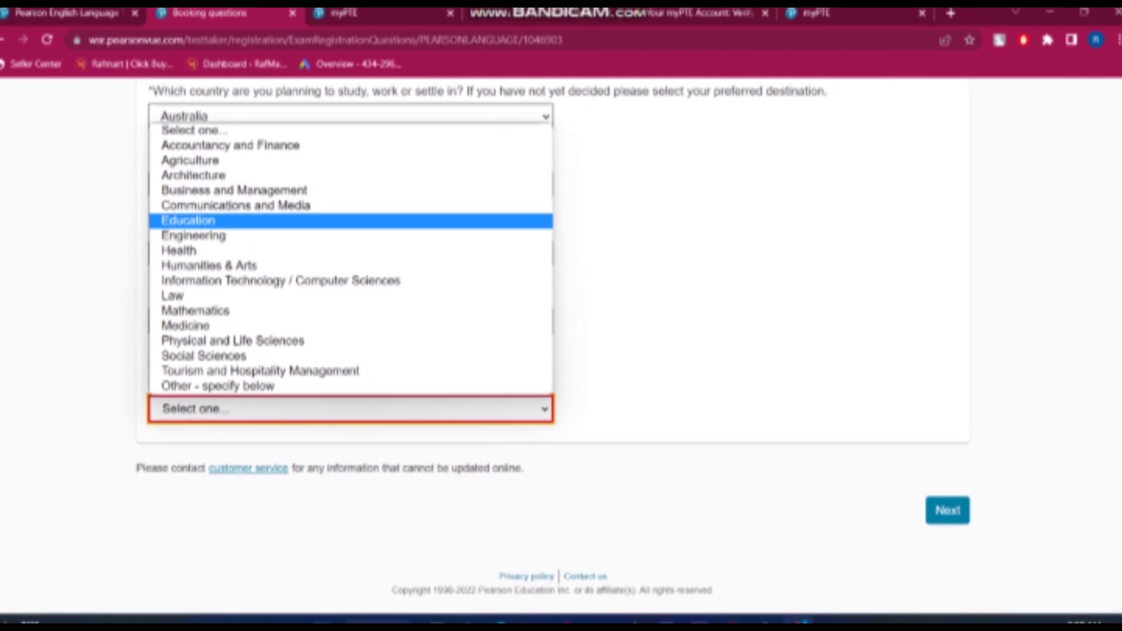
key(Up)
key(Up)
key(Up)
key(Up)
key(Up)
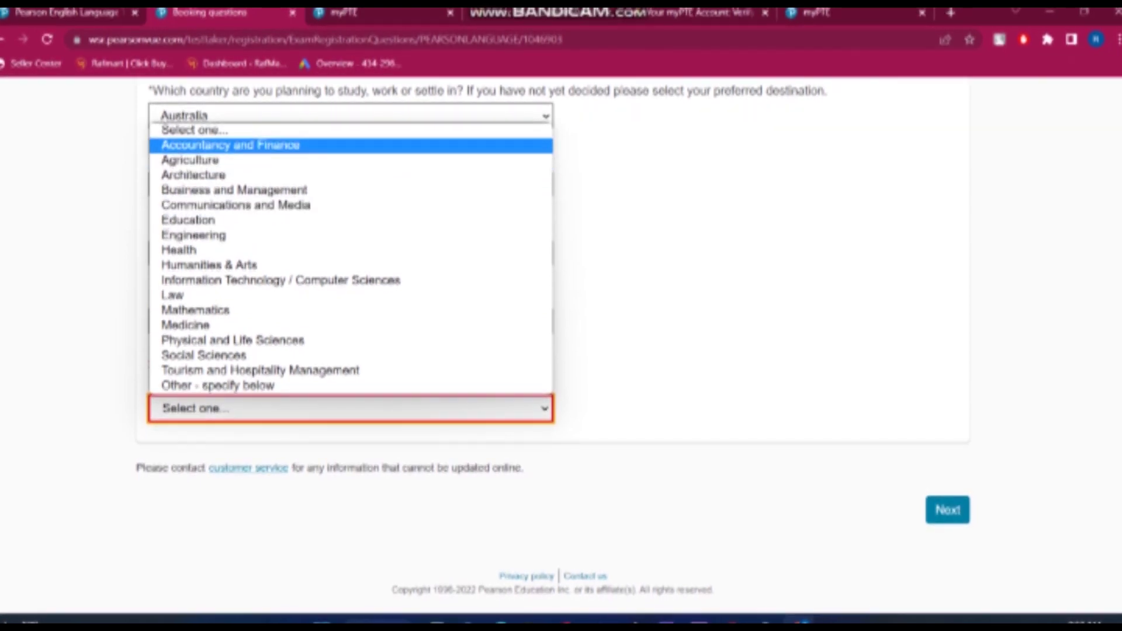
key(Down)
key(Down)
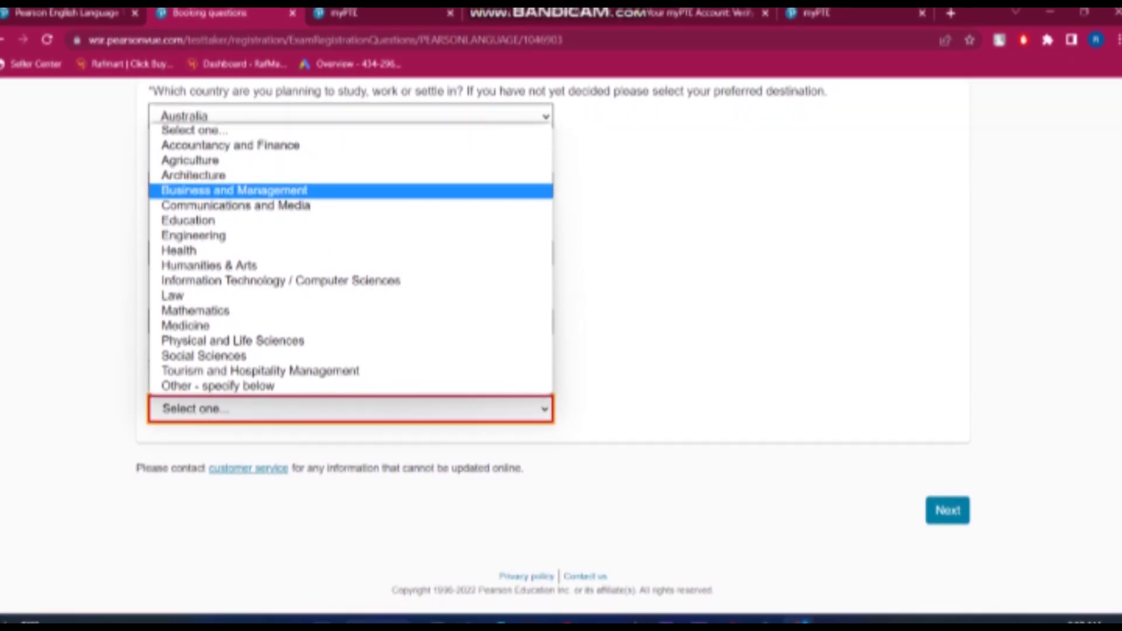
key(Return)
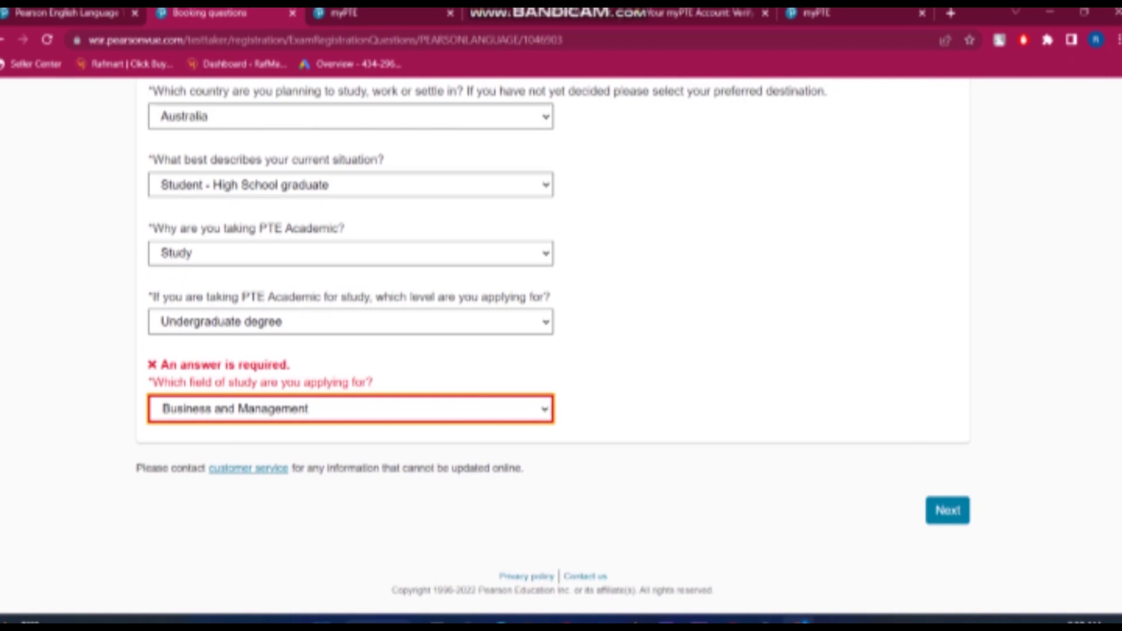
key(Return)
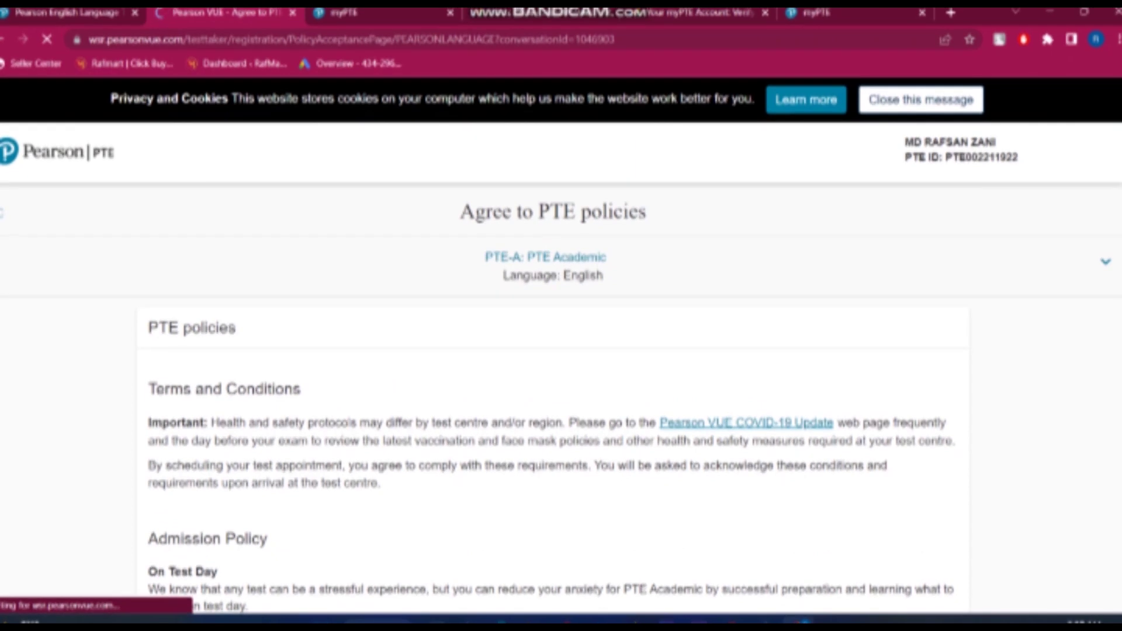
Step: Read through the PTE policies page and agree to the policies
scroll(561, 350, down, 5)
scroll(560, 350, up, 2)
scroll(561, 350, down, 10)
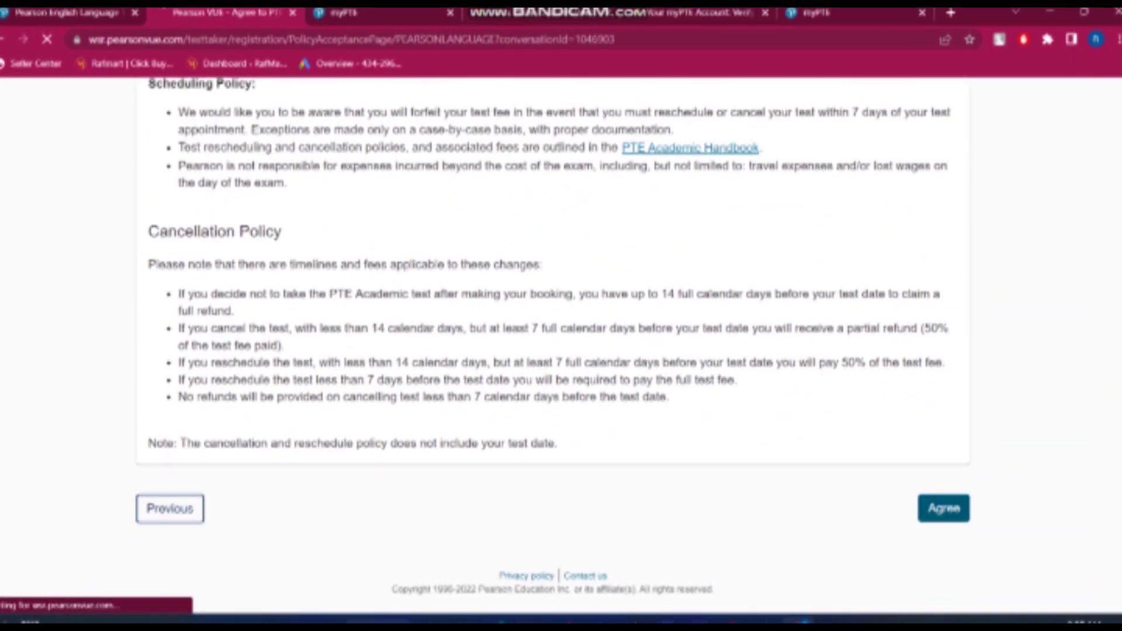
click(943, 508)
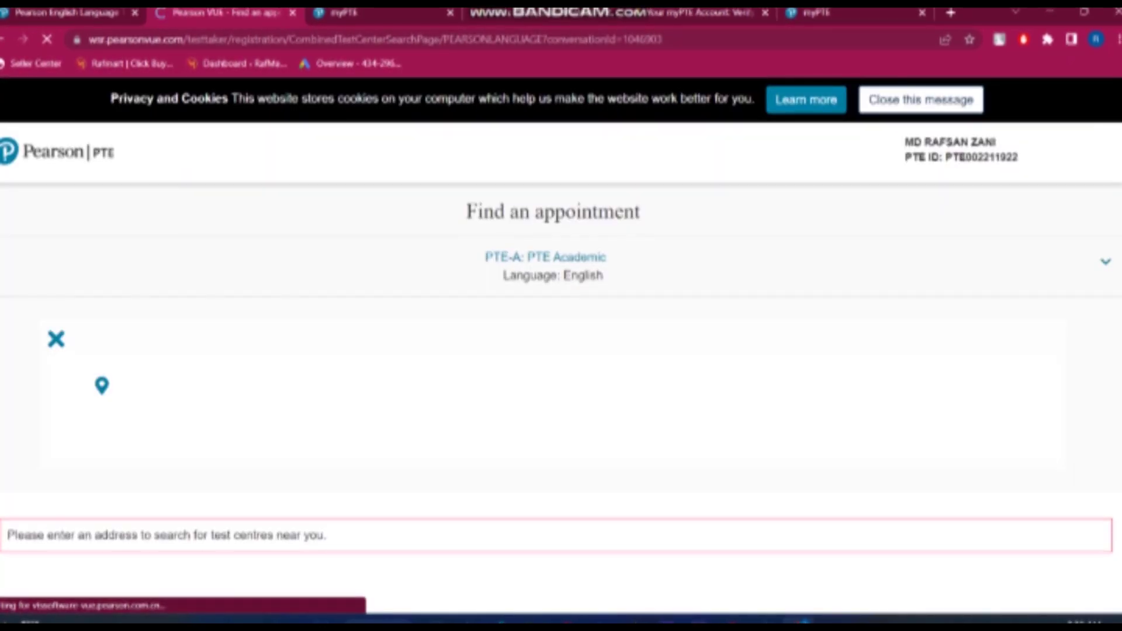
Step: Book the 09:30 slot on 3 January 2023 at TUV SUD Bangladesh, Dhaka
scroll(560, 350, down, 4)
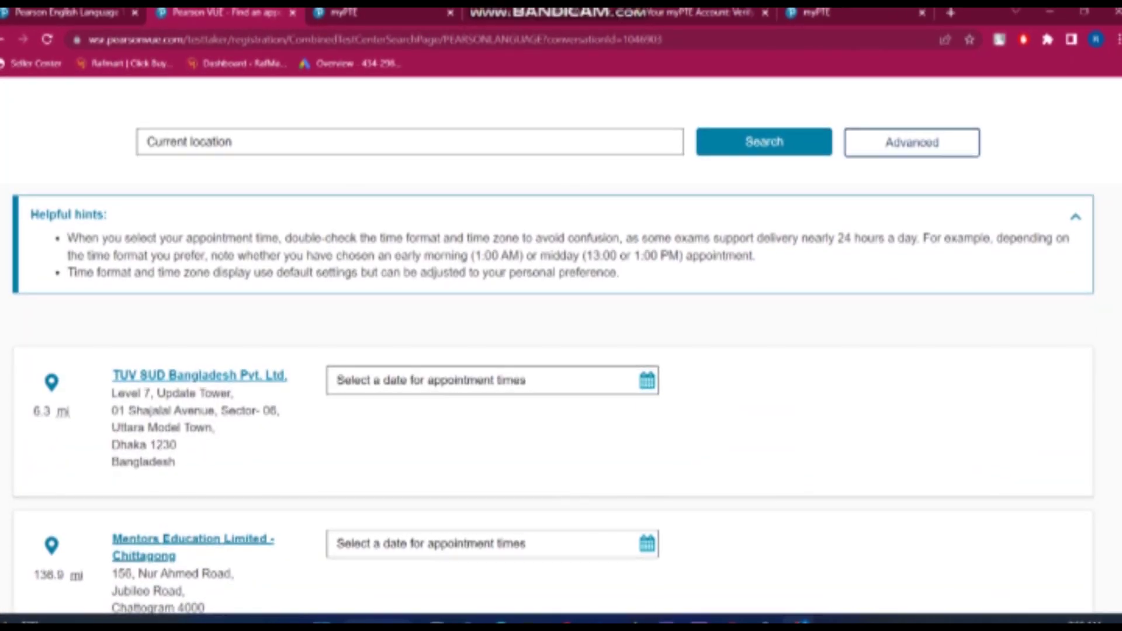
click(491, 380)
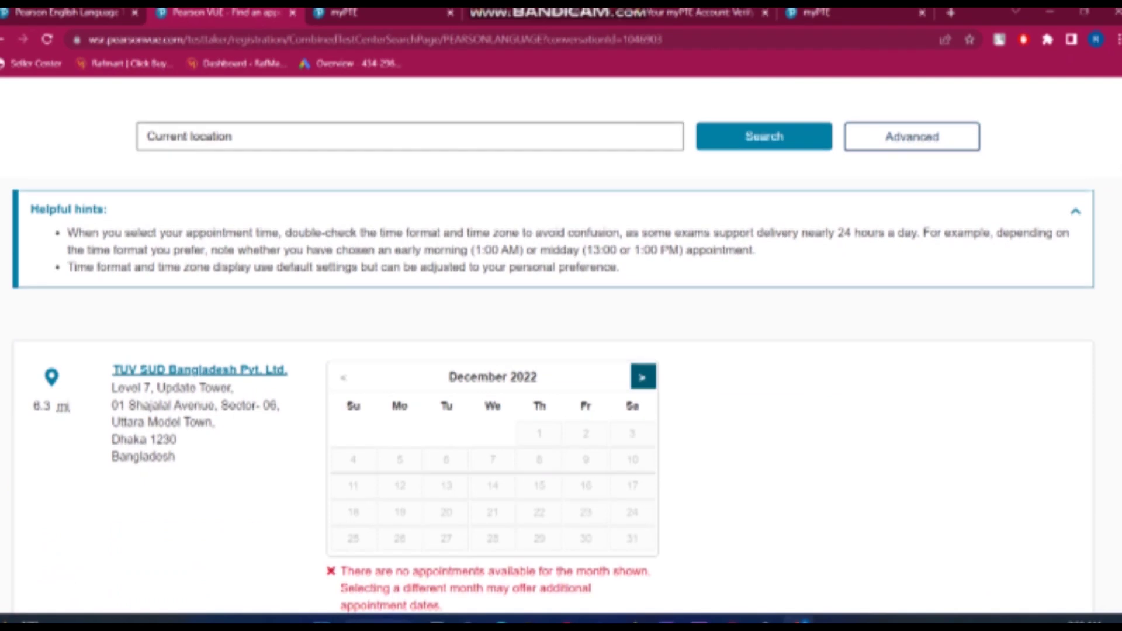
scroll(561, 351, down, 3)
scroll(561, 350, down, 1)
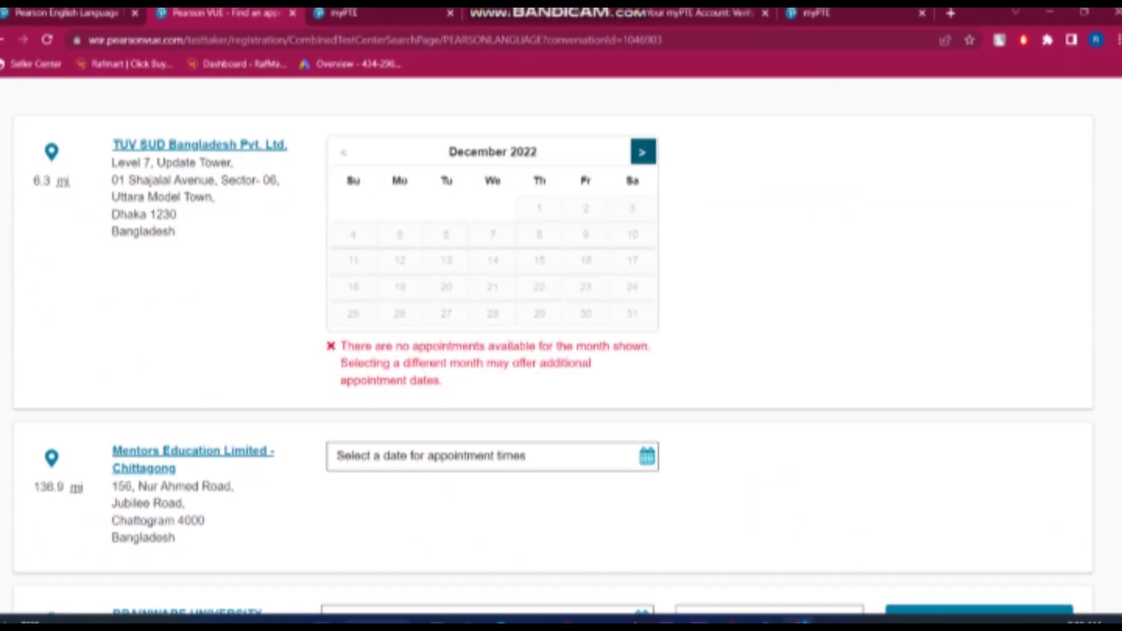
click(643, 150)
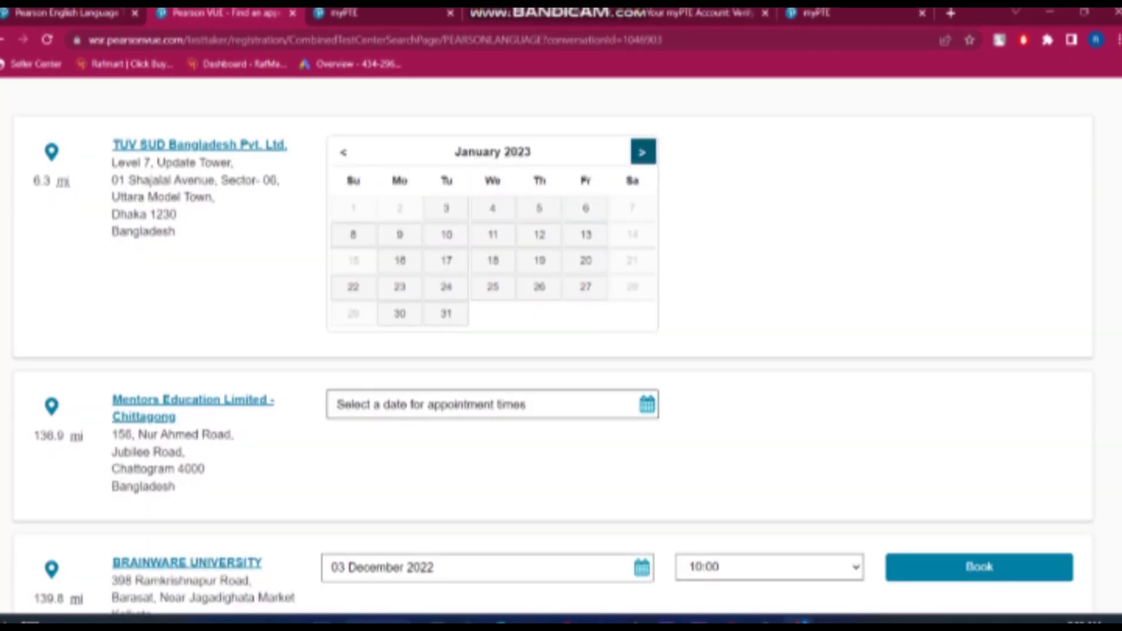
click(446, 208)
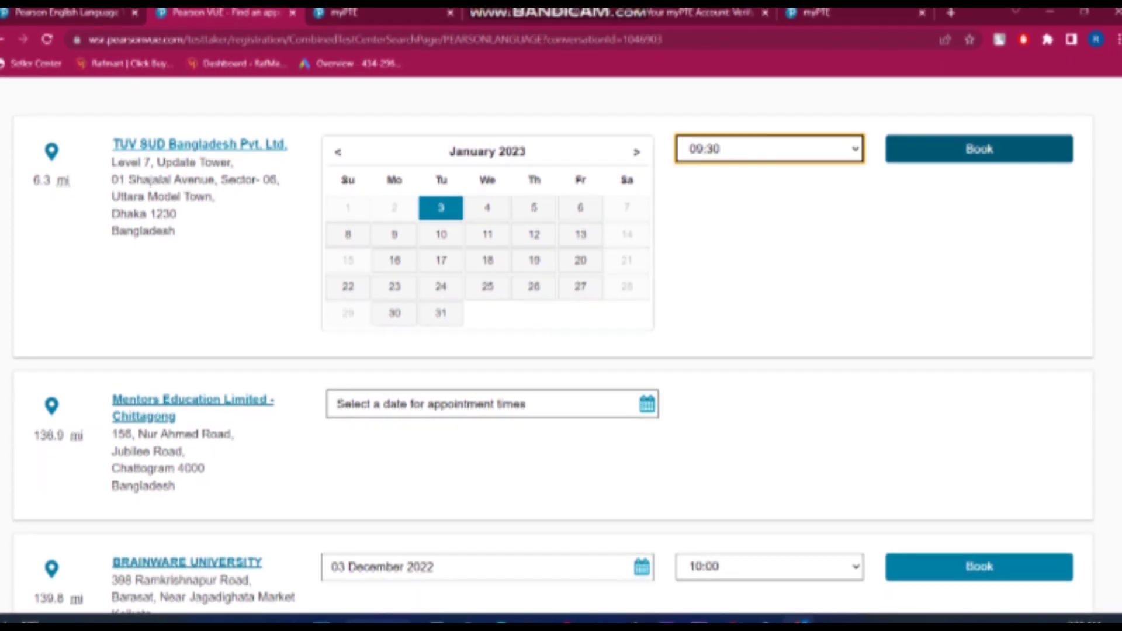
click(979, 149)
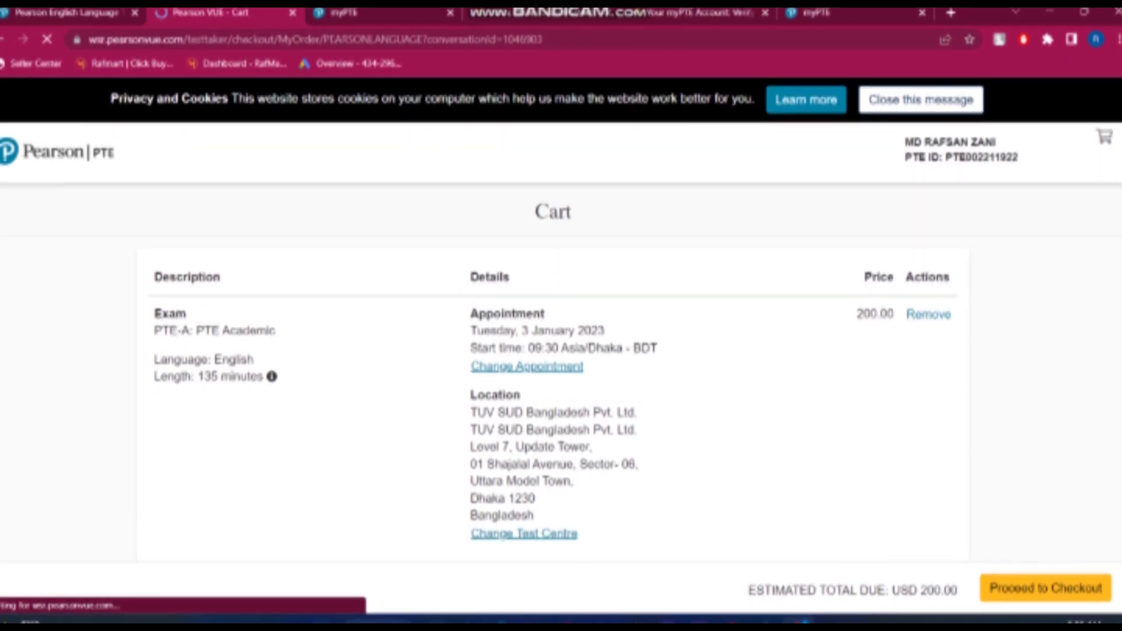
Step: Review the USD 200.00 cart total and proceed to checkout
scroll(560, 316, down, 3)
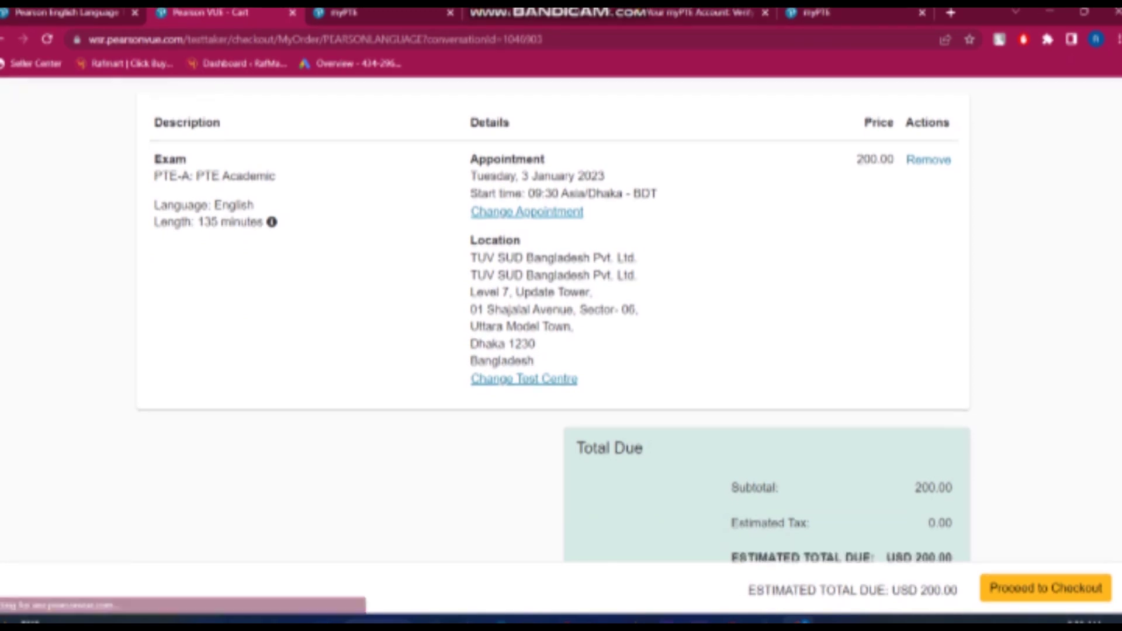
scroll(560, 316, down, 2)
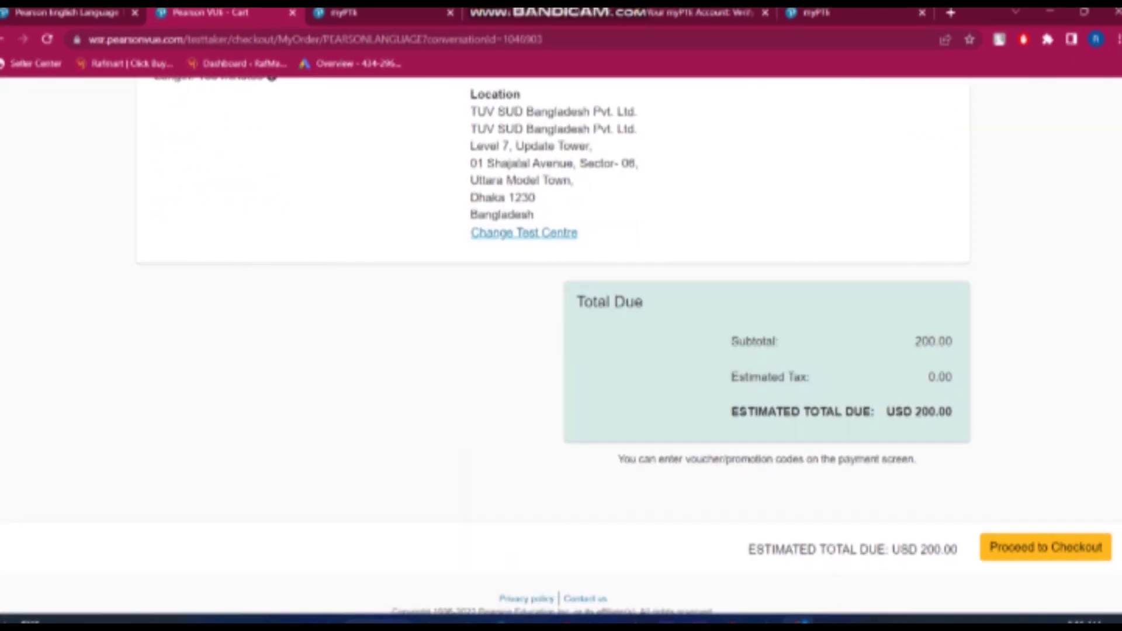
scroll(561, 315, down, 1)
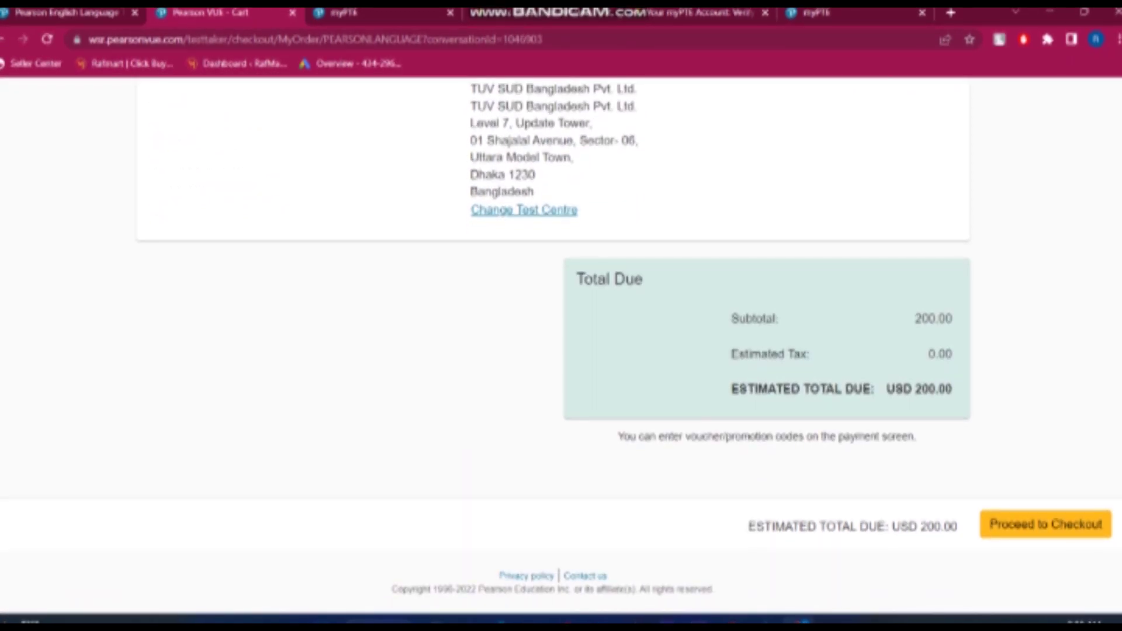
click(1045, 524)
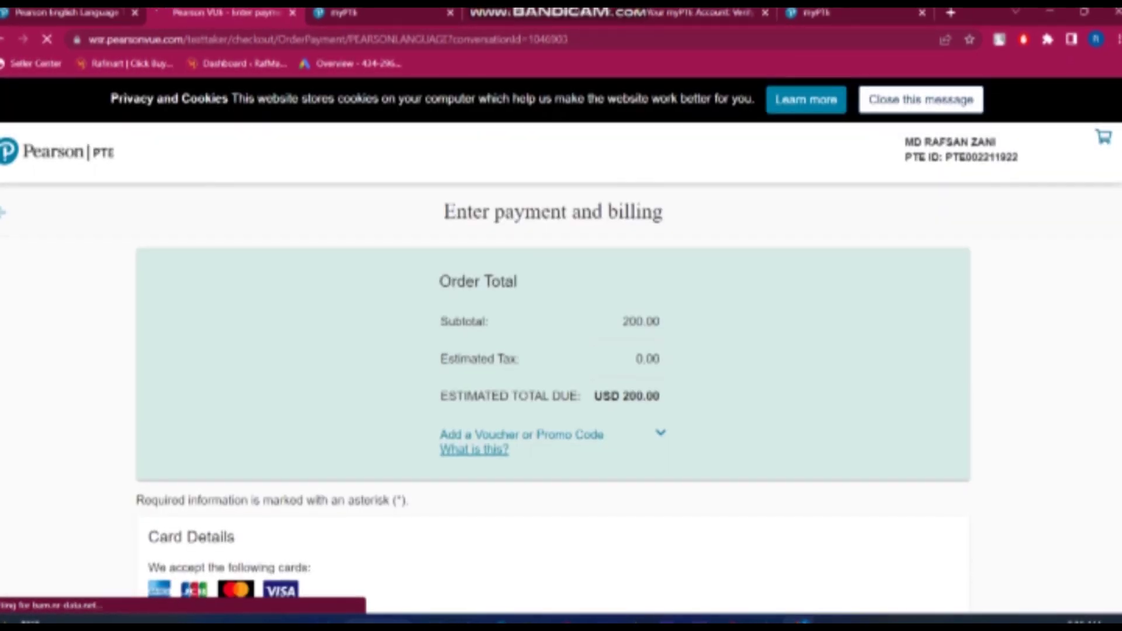
Step: View the accepted card types: American Express, JCB, MasterCard and VISA
scroll(553, 351, down, 6)
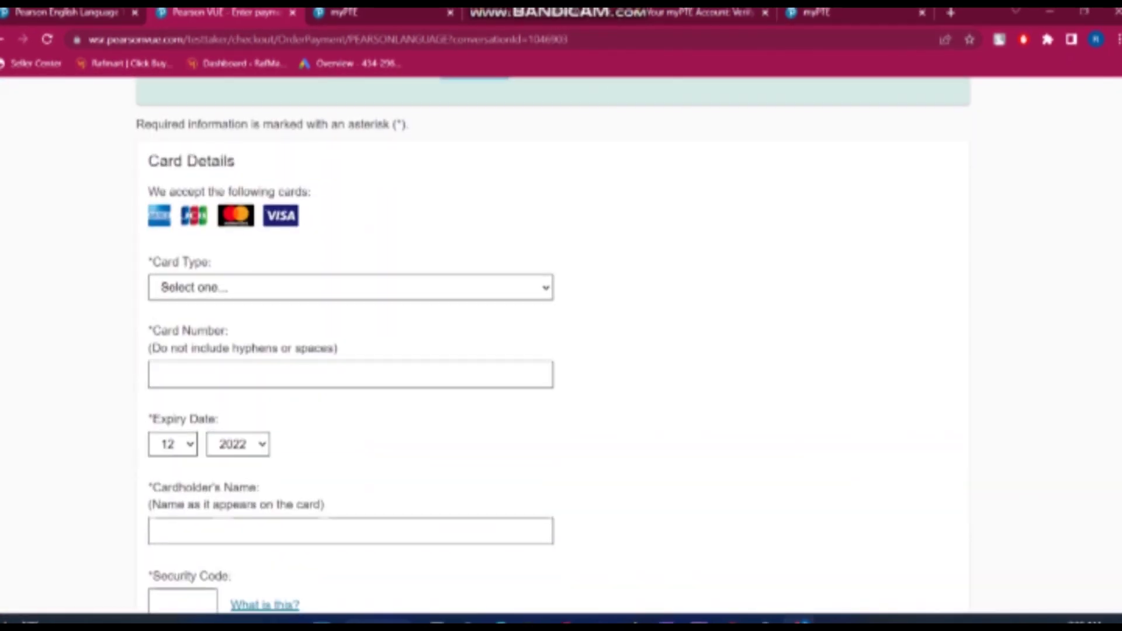
click(392, 297)
click(393, 297)
click(392, 297)
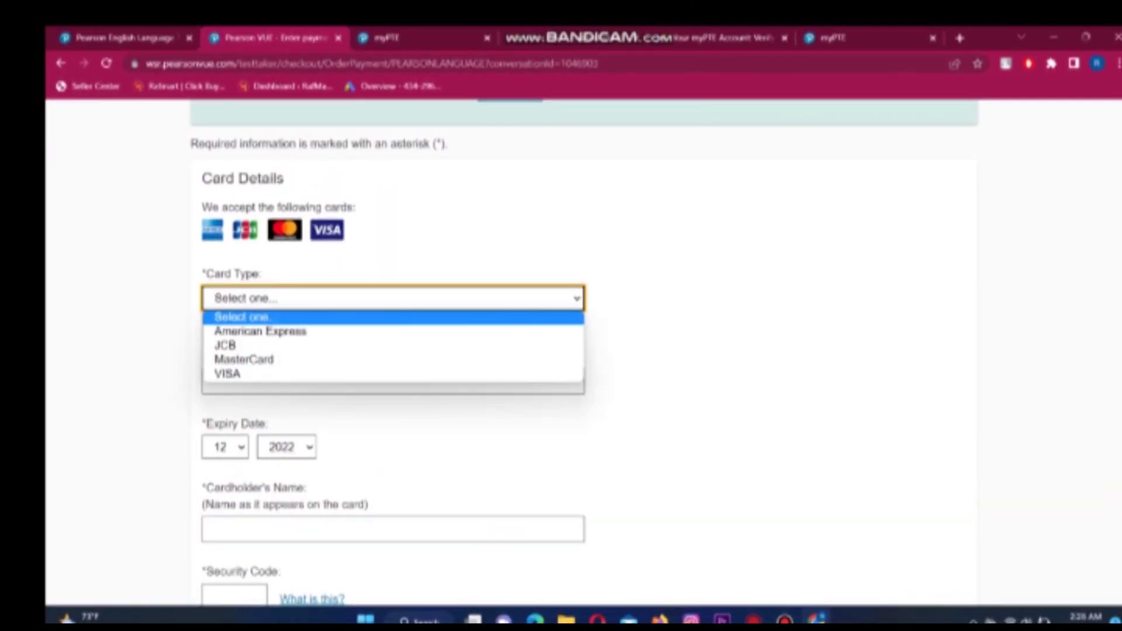